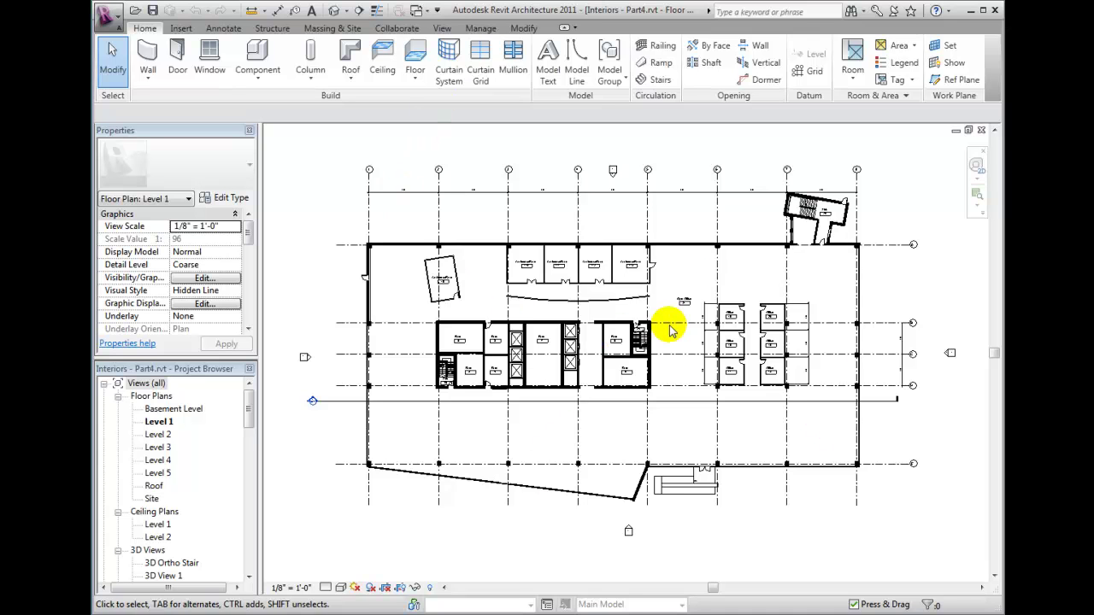
Start the Room Separation Line command and set the new lines to move with nearby elements.
click(683, 393)
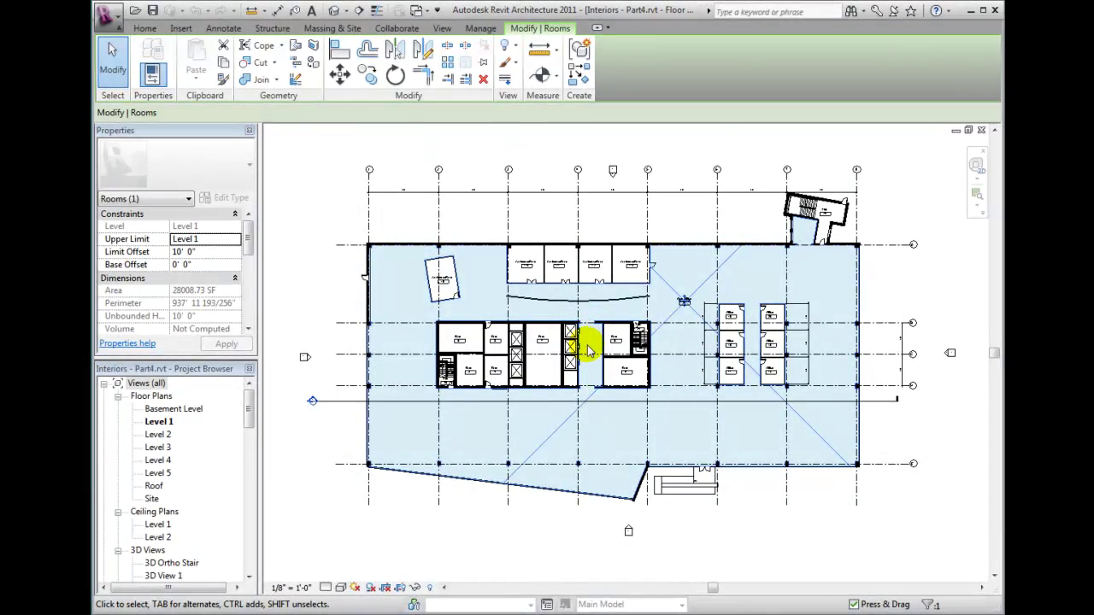
click(147, 29)
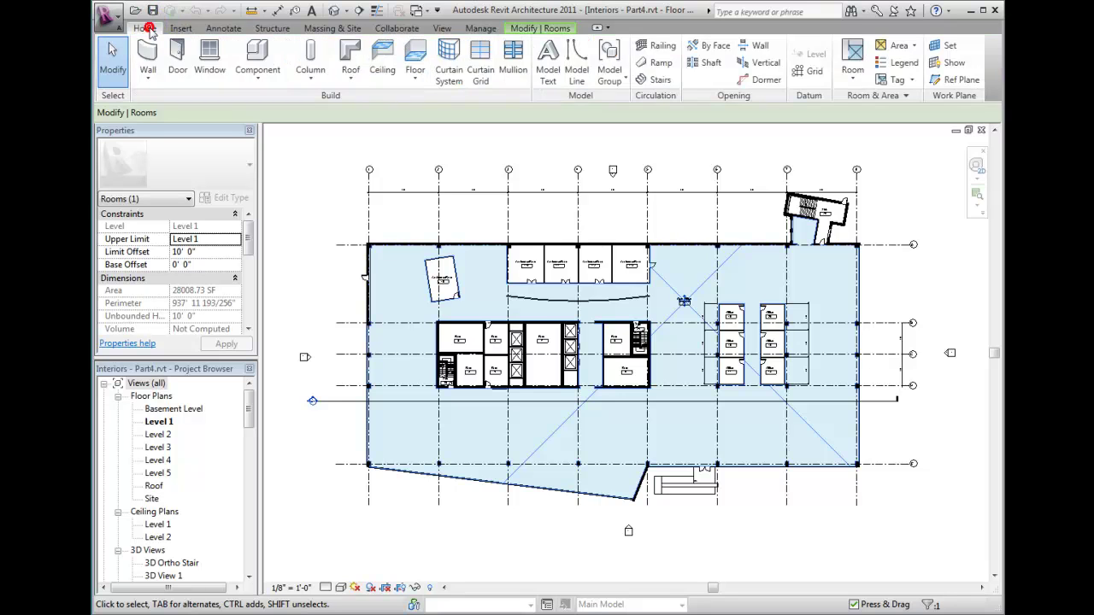
click(847, 81)
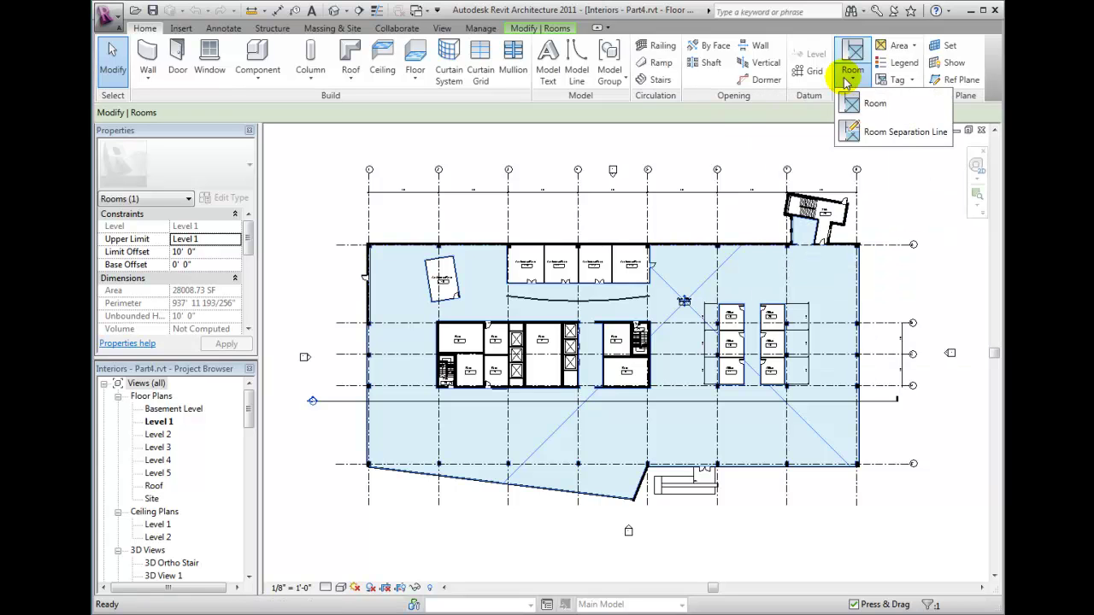
click(875, 134)
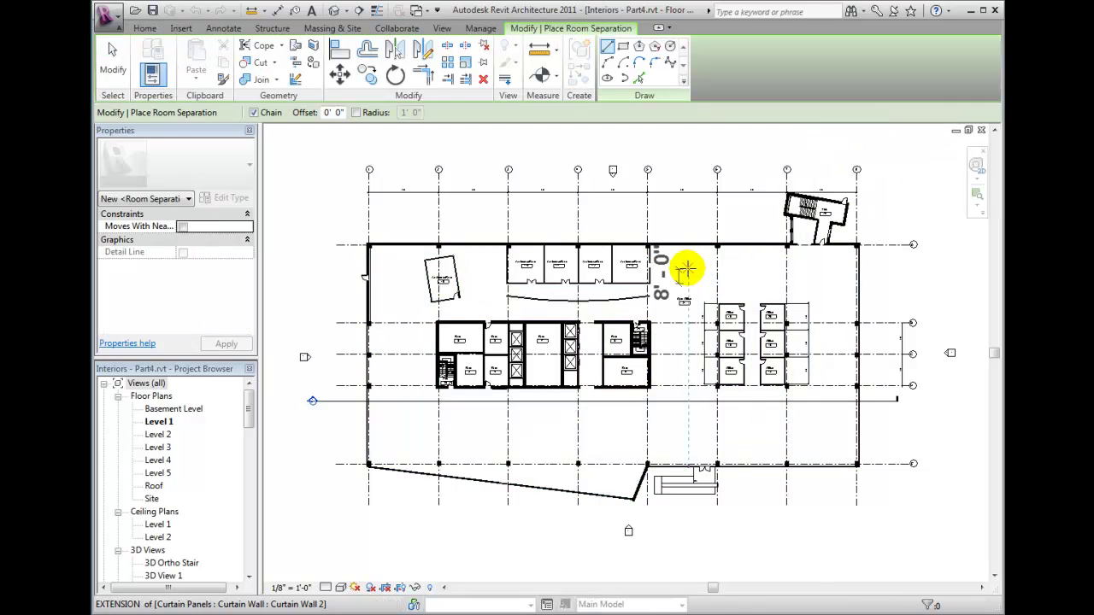
click(616, 418)
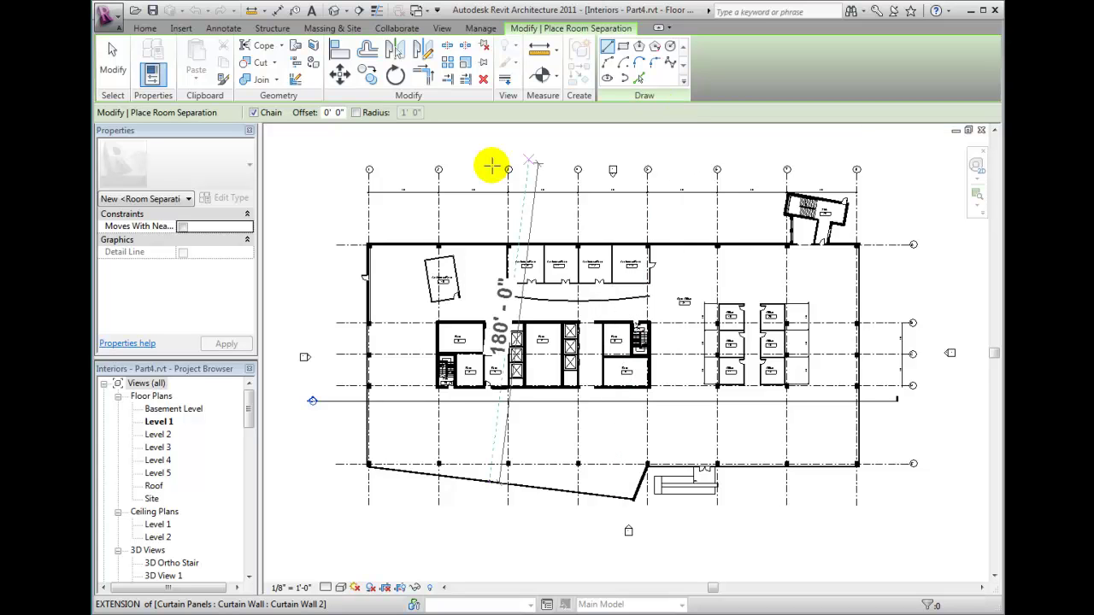
click(182, 226)
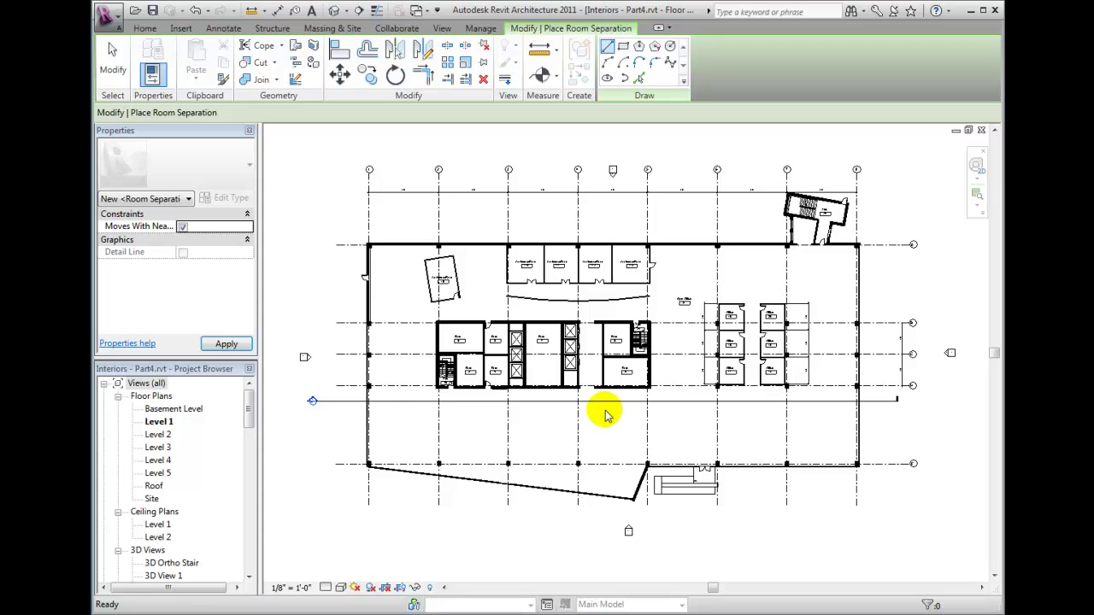
Draw a room separation line across the south opening of the corridor beside the elevators, between the core wall ends.
scroll(590, 392, up, 5)
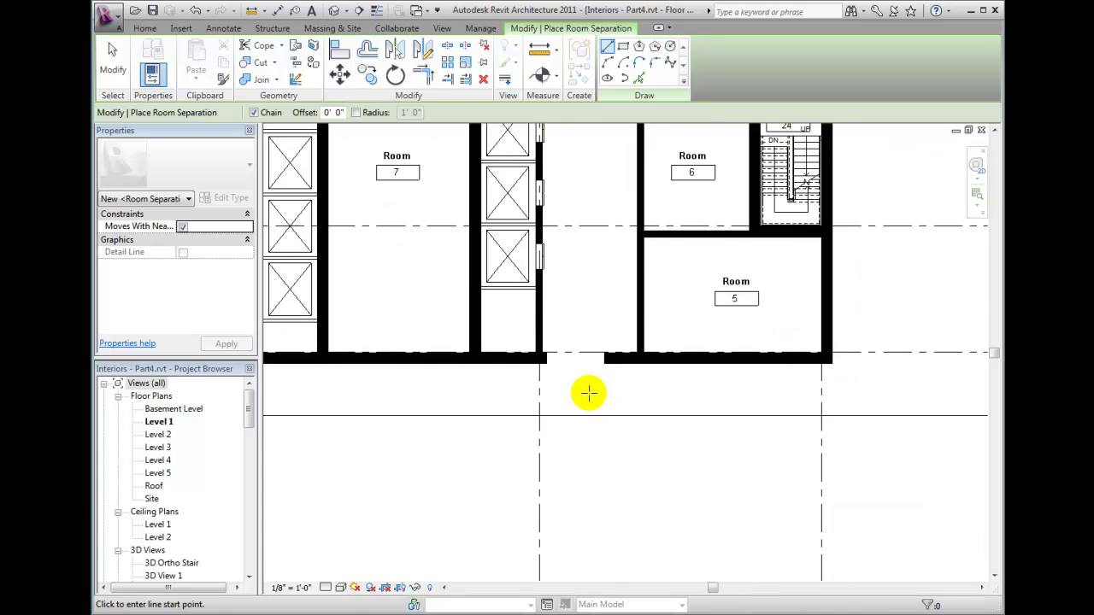
scroll(590, 391, up, 2)
middle_drag(578, 379, 582, 500)
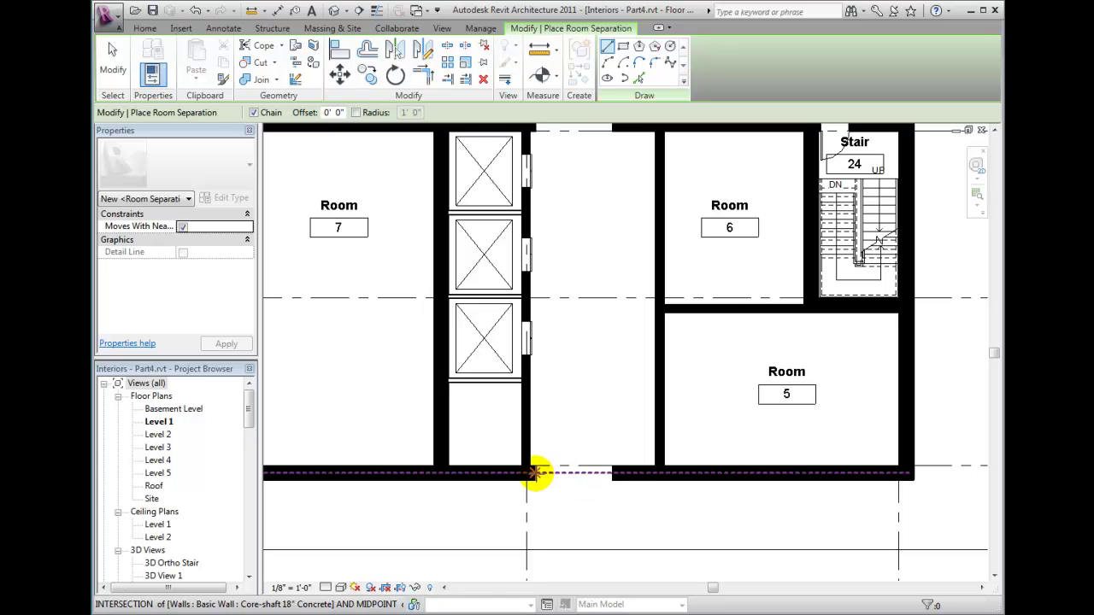
click(535, 472)
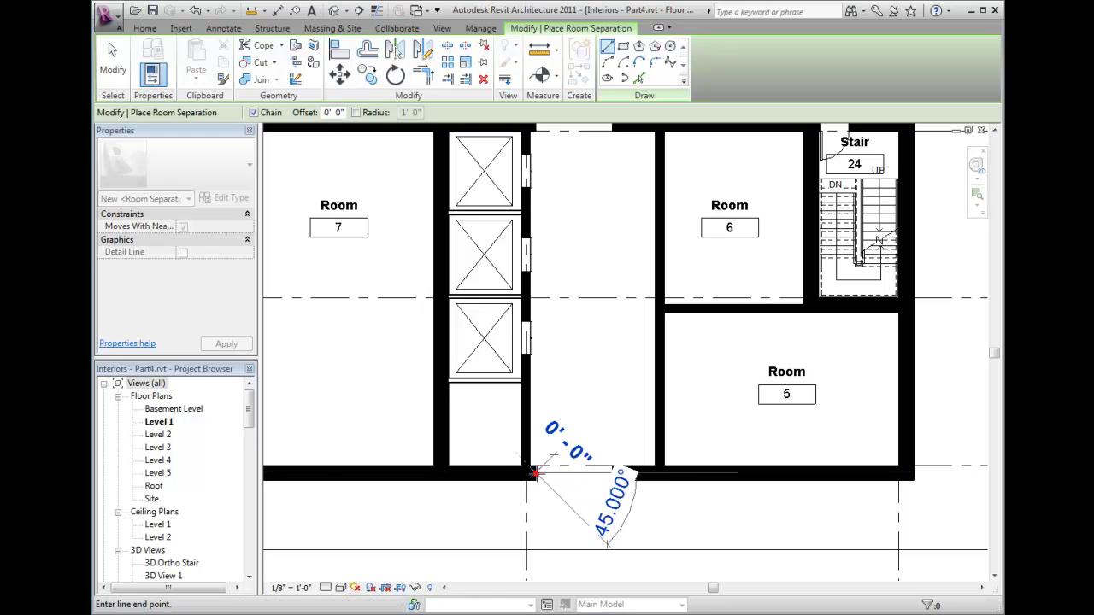
click(612, 472)
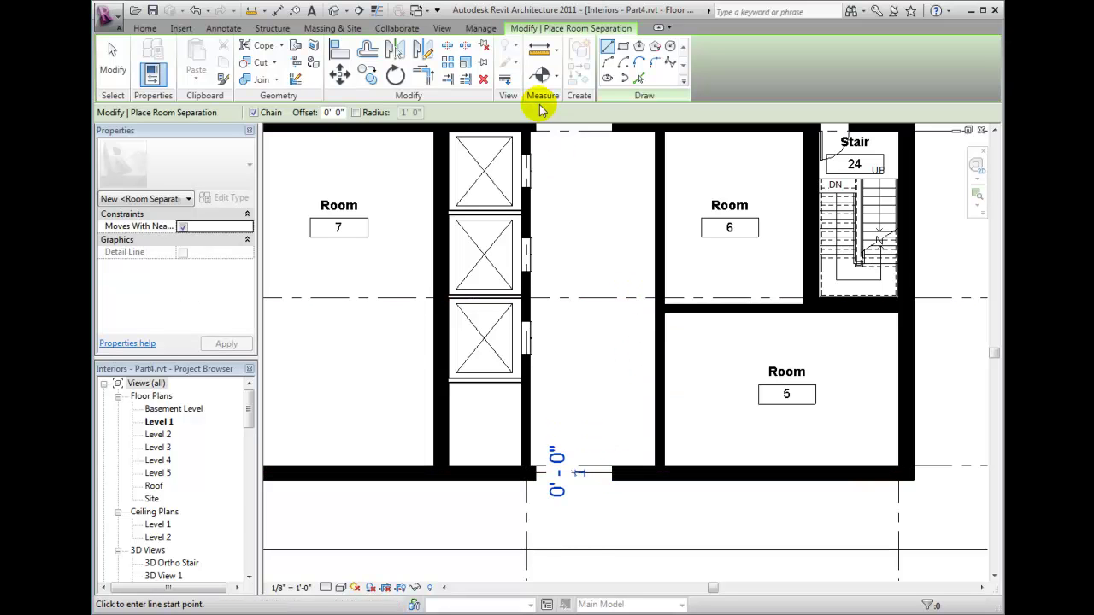
Draw an 8'-0" room separation line across the corridor's north opening and select the Open Office room to check its boundary.
middle_drag(550, 172, 549, 257)
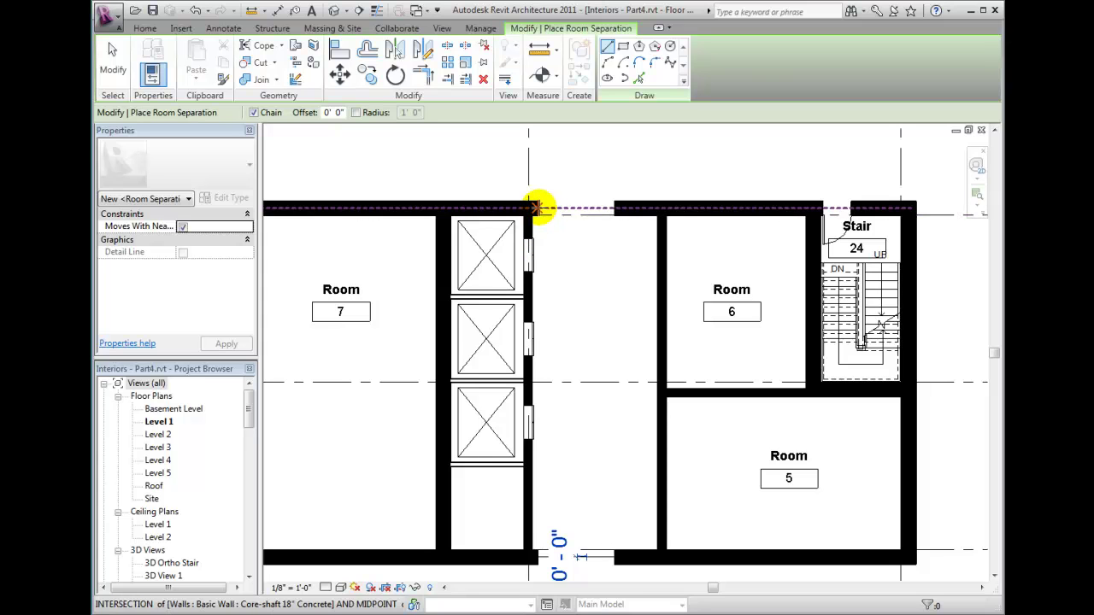
click(537, 207)
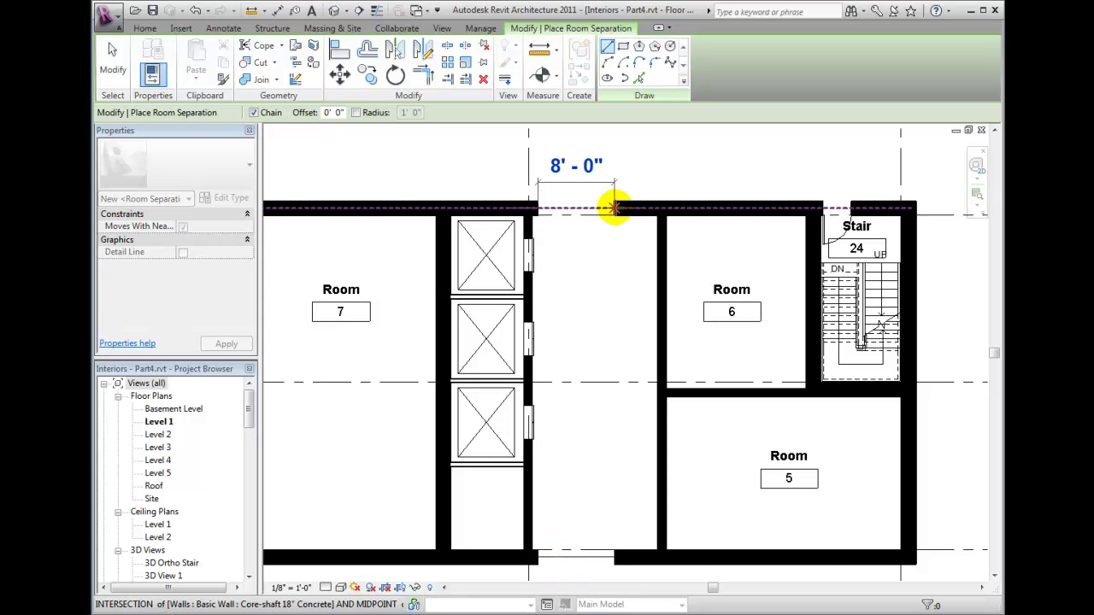
click(615, 208)
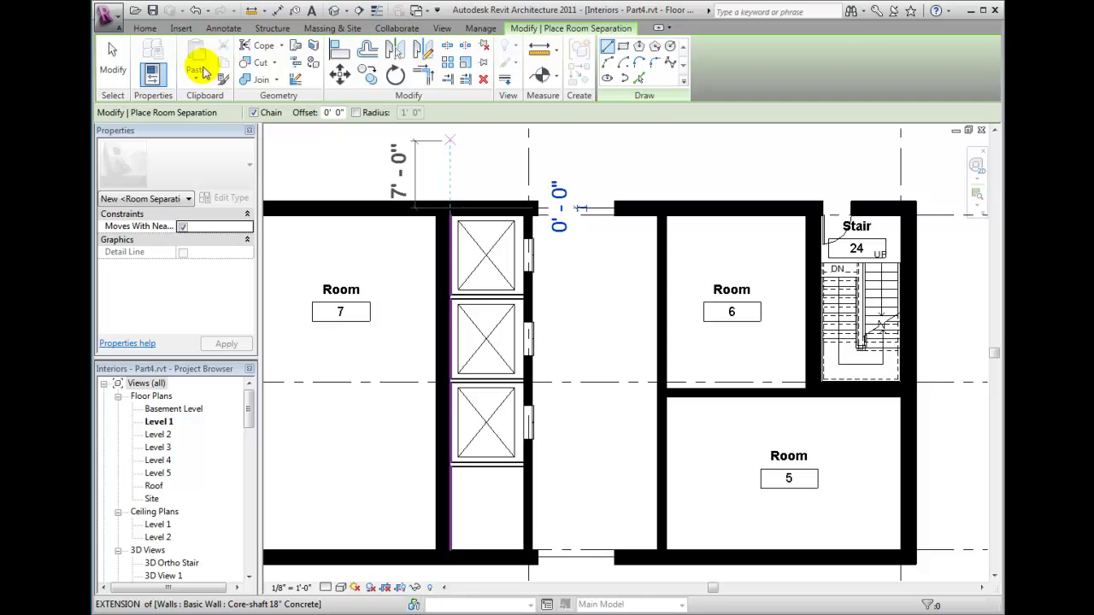
click(114, 62)
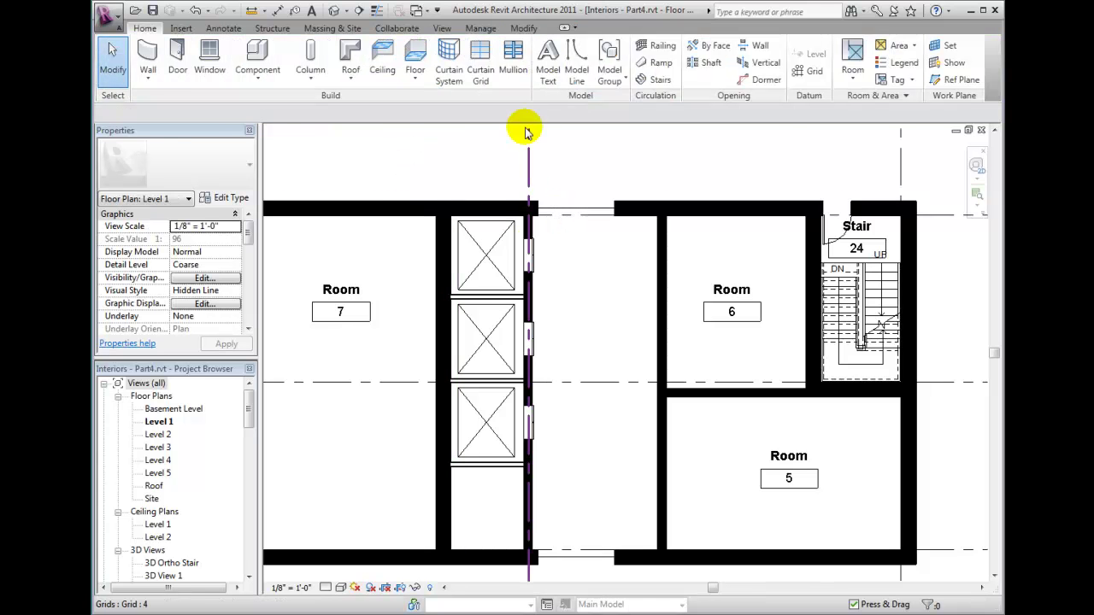
scroll(531, 246, down, 6)
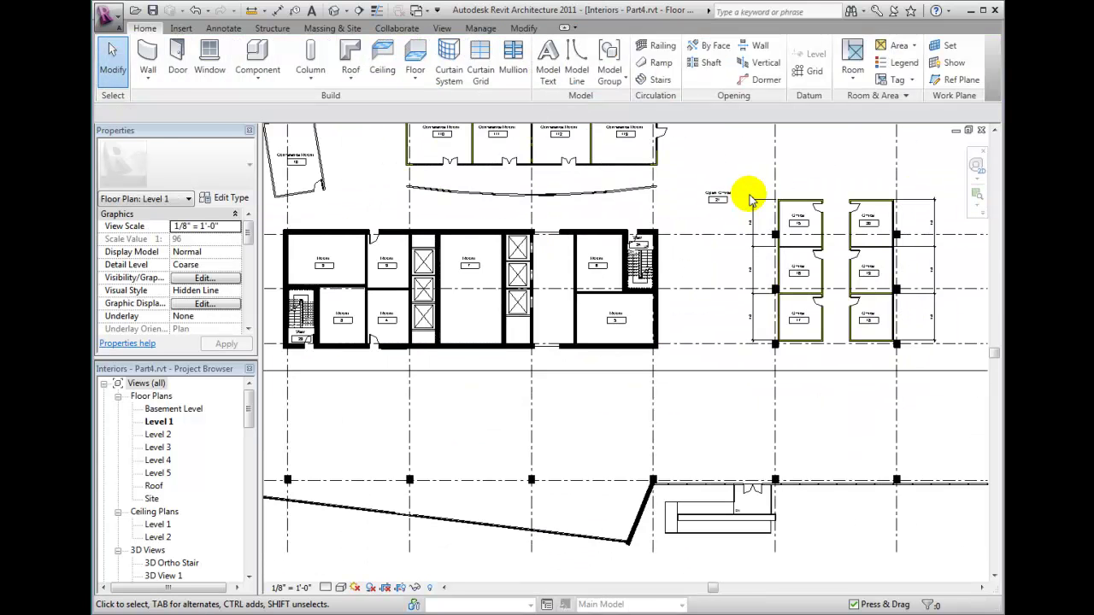
key(Tab)
click(714, 203)
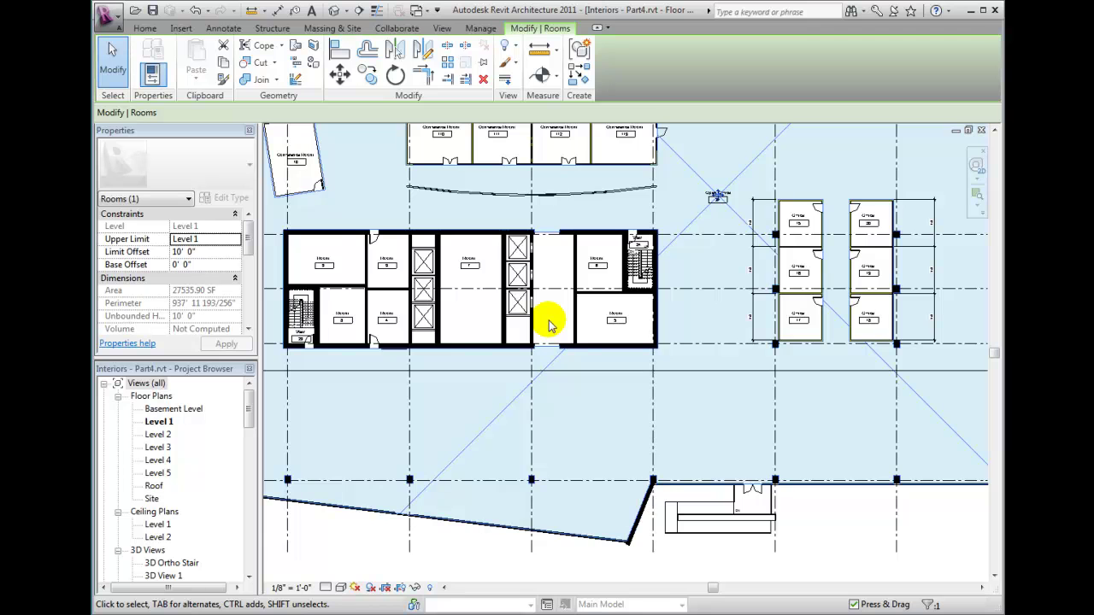
Place a tagged room named Elevator Lobby in the enclosed space between the elevators and rooms 5 and 6.
scroll(551, 325, up, 5)
middle_drag(553, 317, 538, 388)
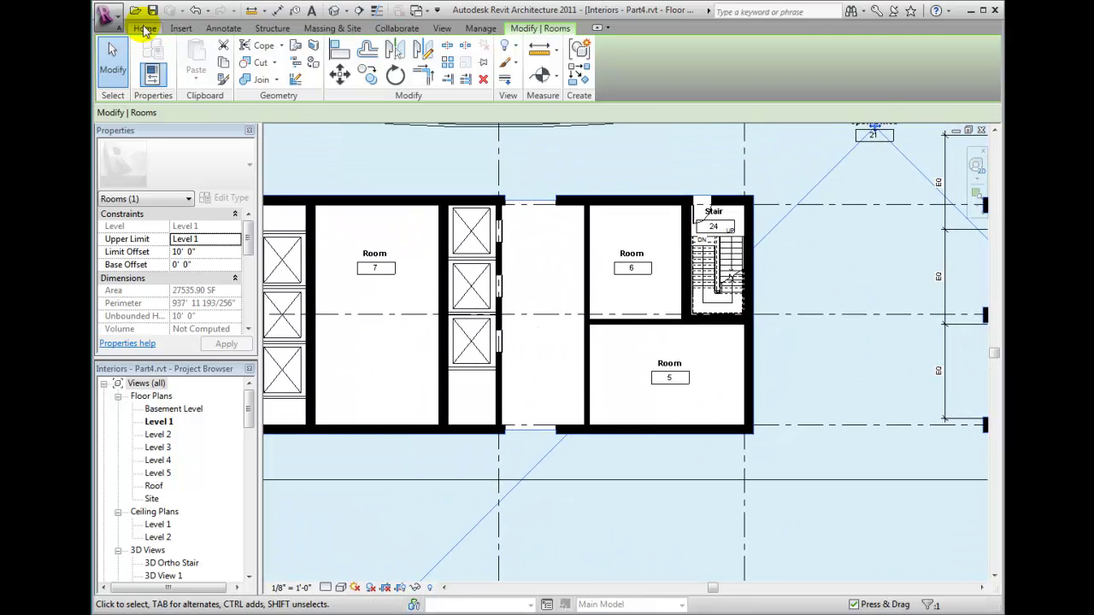
click(145, 30)
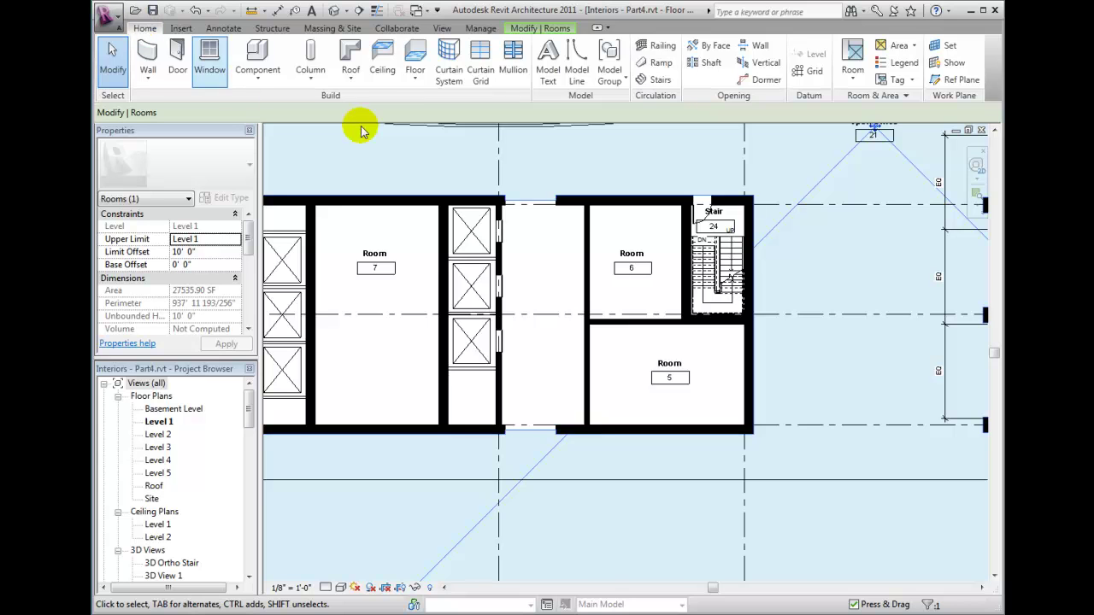
click(851, 49)
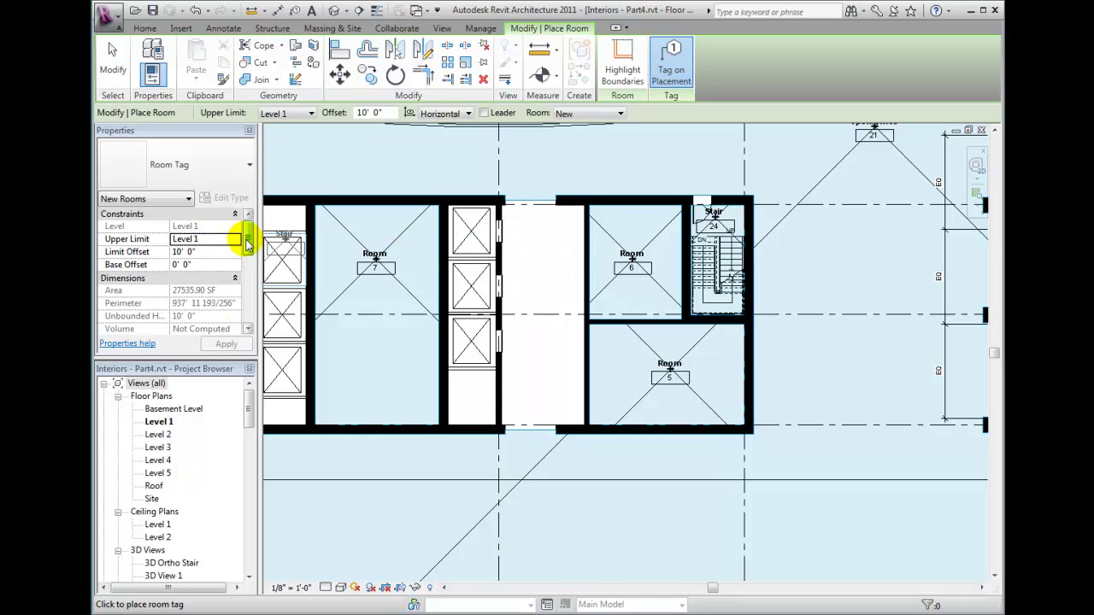
mouse_move(247, 237)
mouse_down()
mouse_move(247, 258)
mouse_move(244, 240)
mouse_up()
click(227, 277)
text(Elevator Lo)
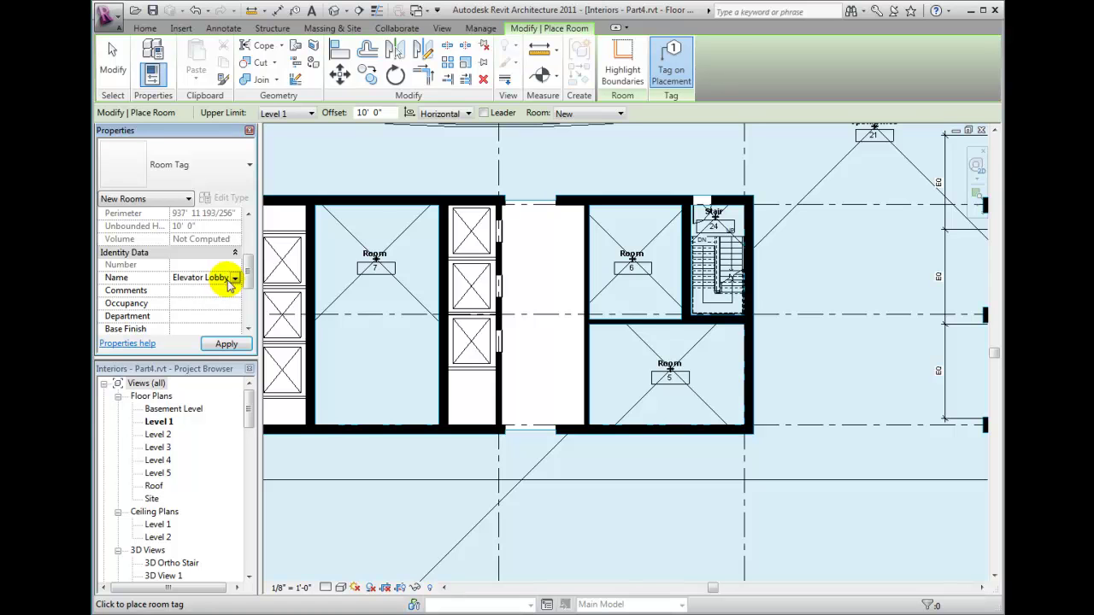
text(bby)
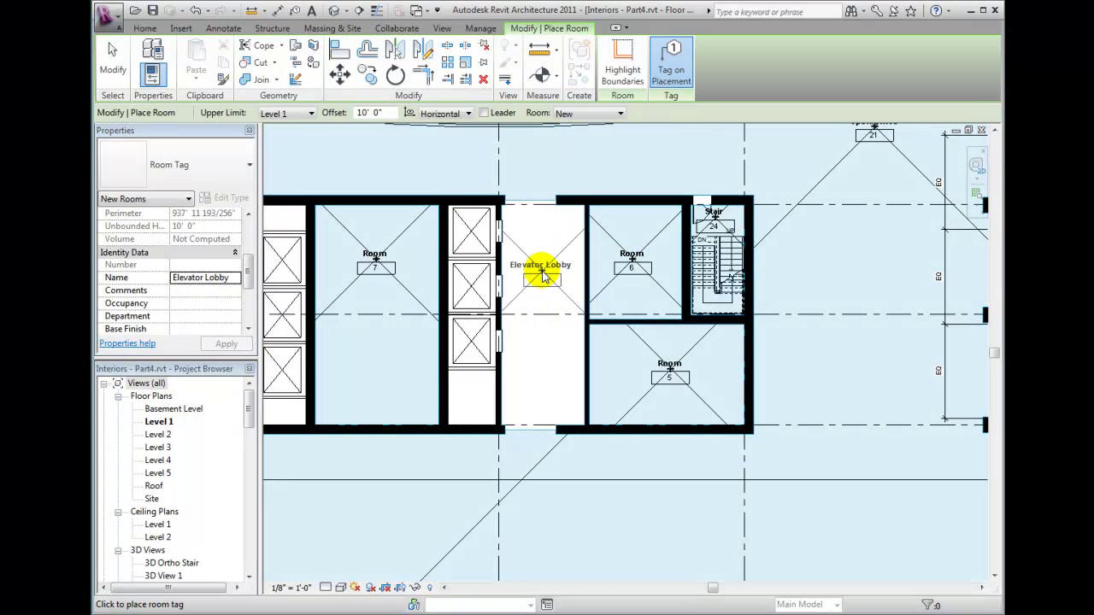
click(543, 275)
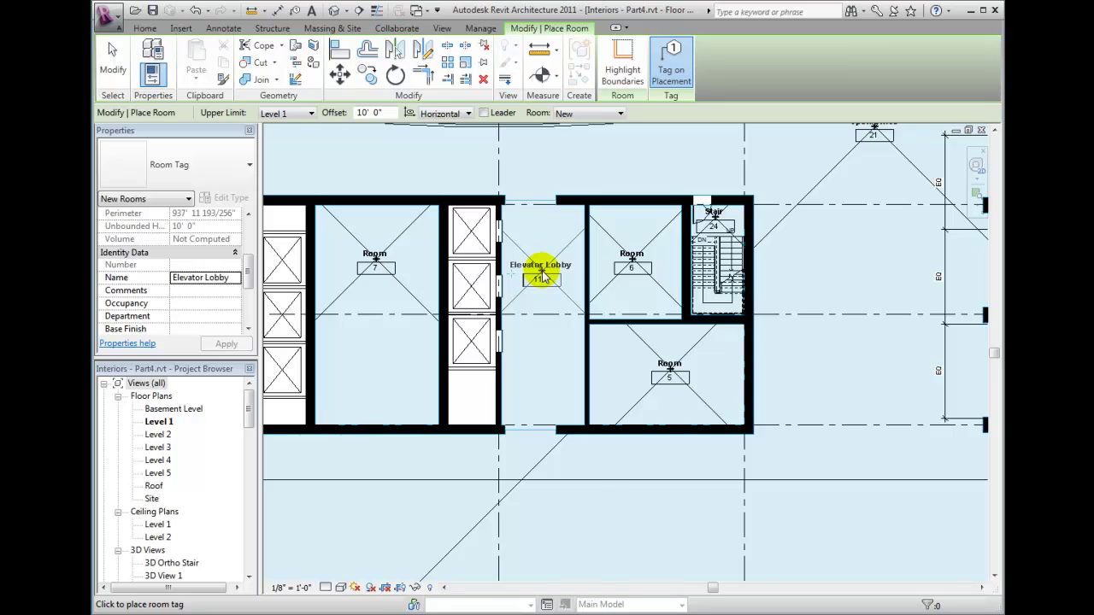
click(113, 56)
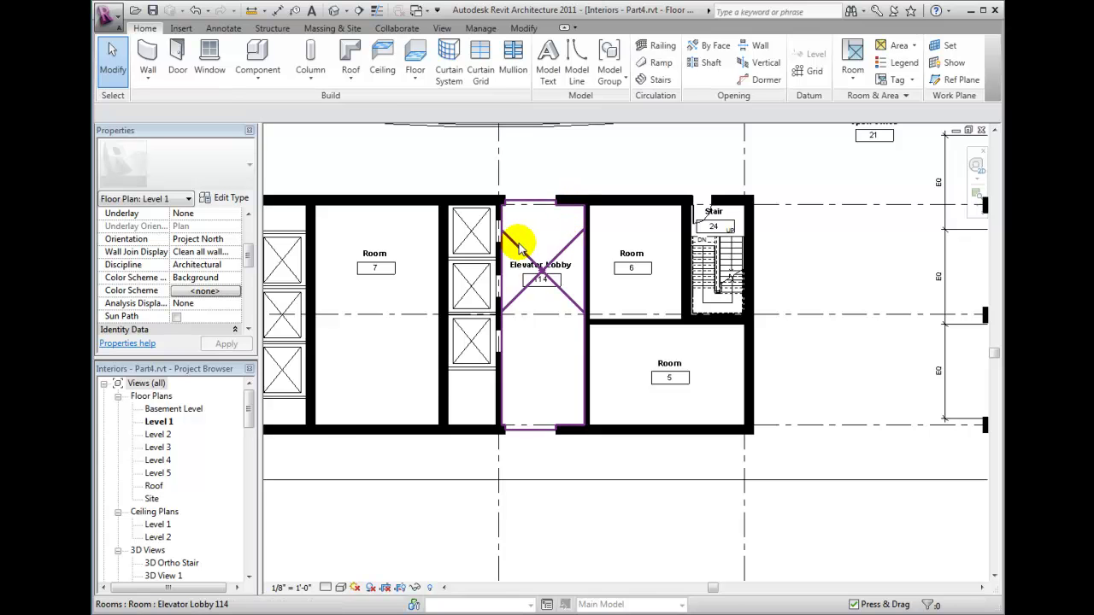
Turn on the Interior Fill and Reference subcategories of Rooms in the Level 1 floor plan's visibility overrides.
scroll(522, 247, down, 3)
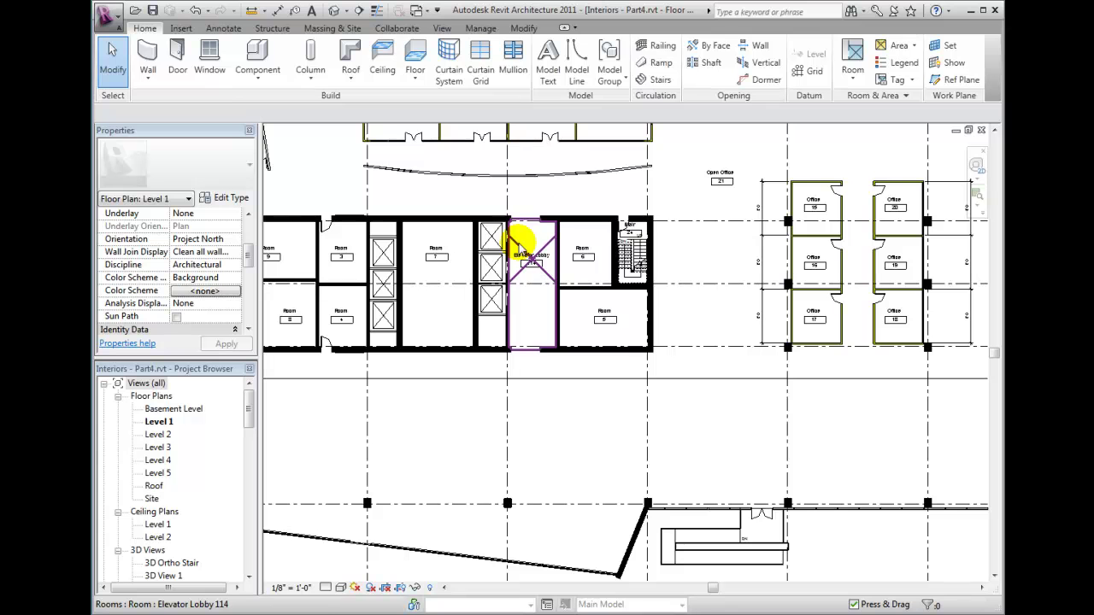
mouse_move(691, 449)
middle_down()
mouse_move(699, 444)
mouse_move(696, 465)
middle_up()
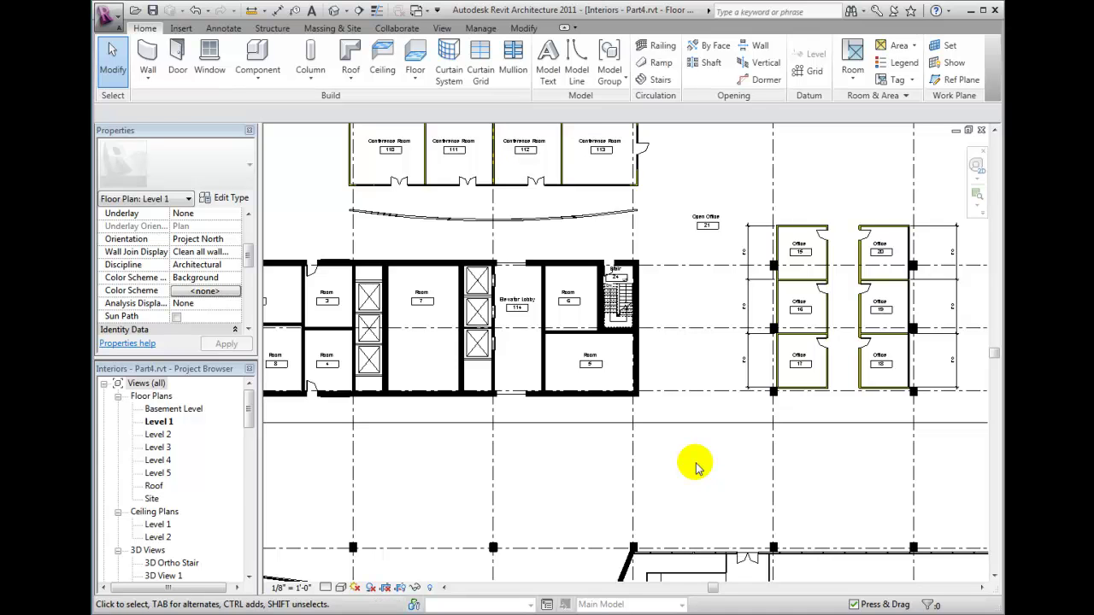
scroll(695, 466, down, 3)
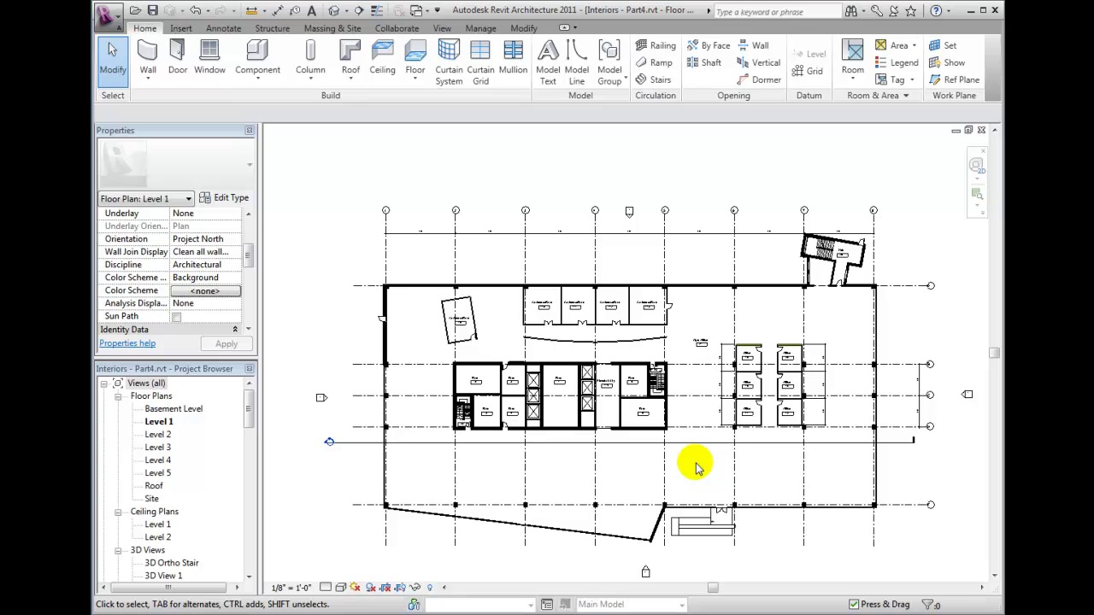
middle_drag(696, 466, 705, 473)
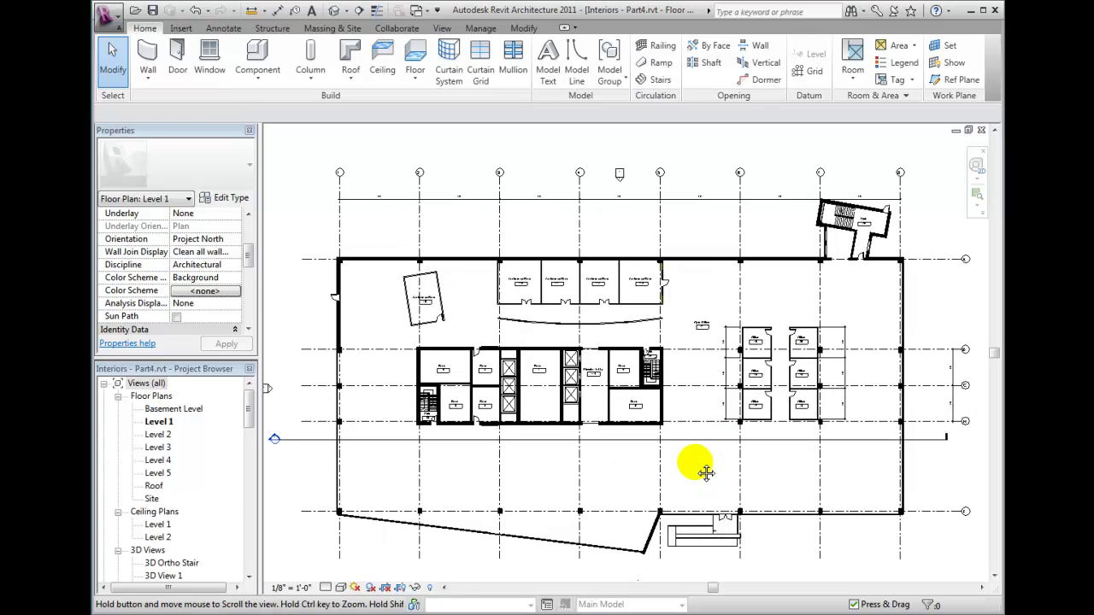
middle_drag(705, 473, 692, 434)
key(v)
key(g)
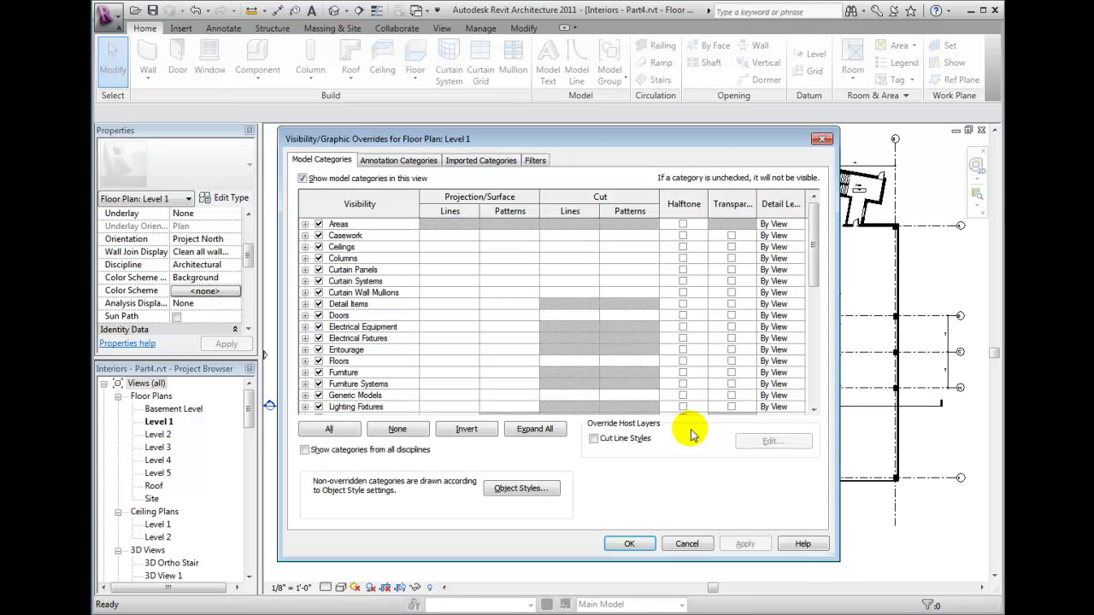
scroll(367, 354, down, 3)
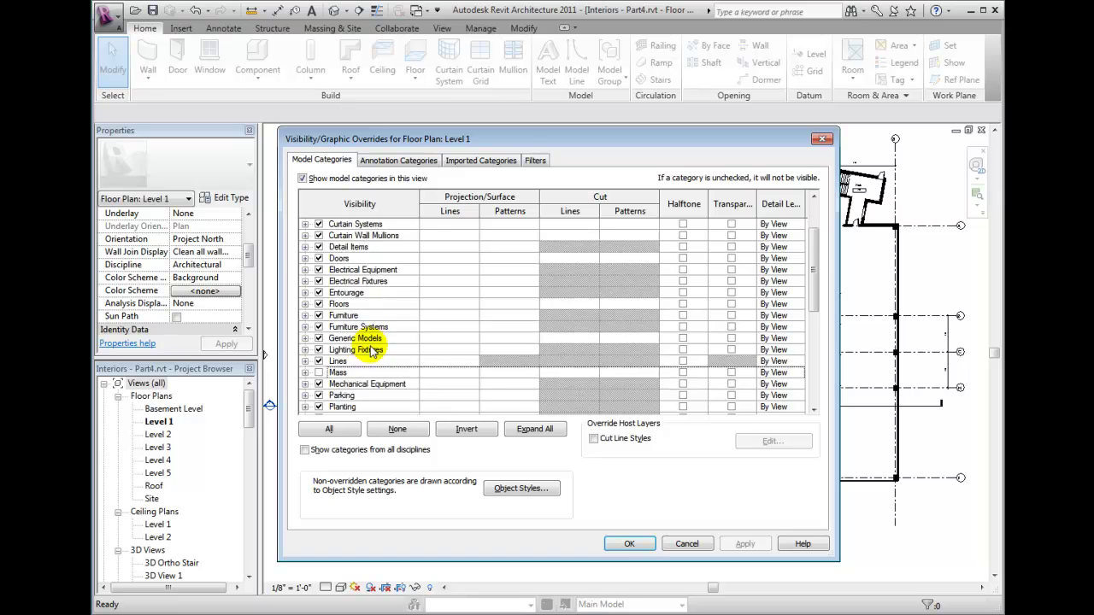
scroll(370, 352, down, 1)
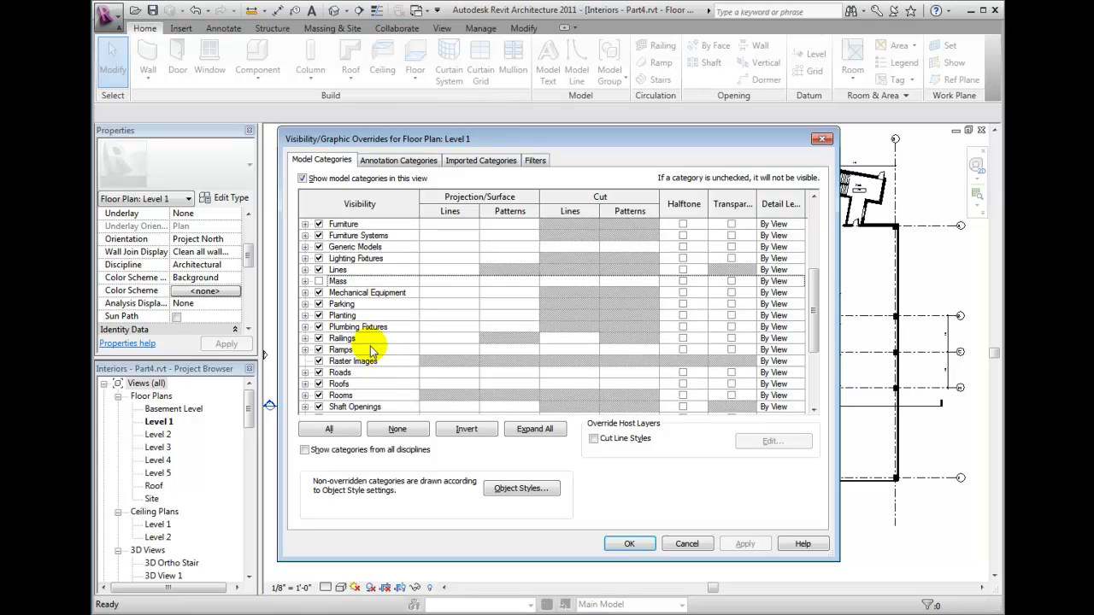
scroll(371, 352, down, 1)
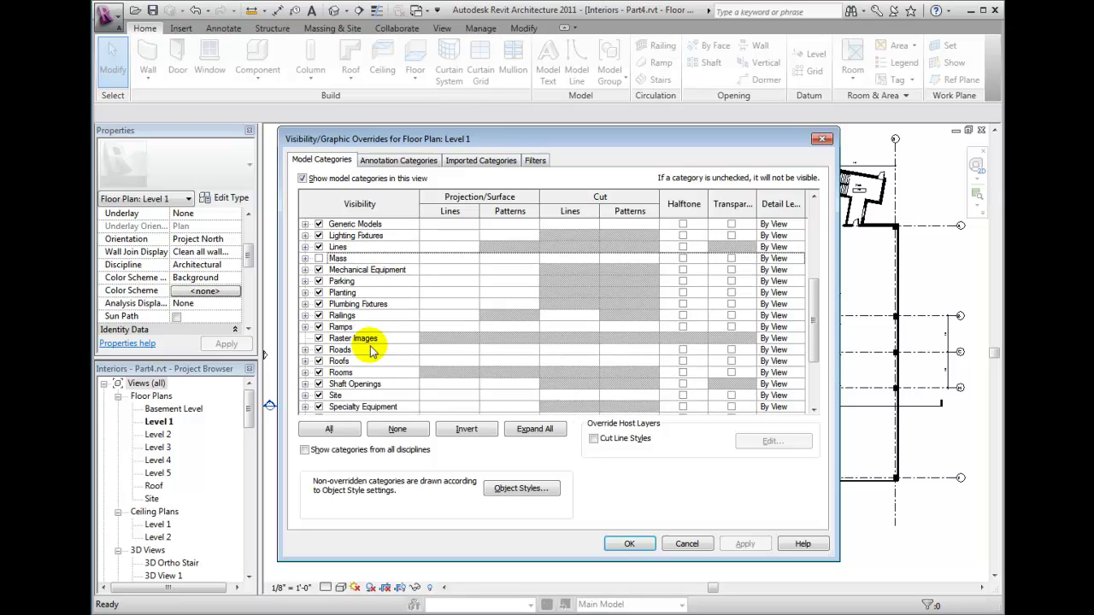
click(305, 372)
scroll(308, 376, down, 1)
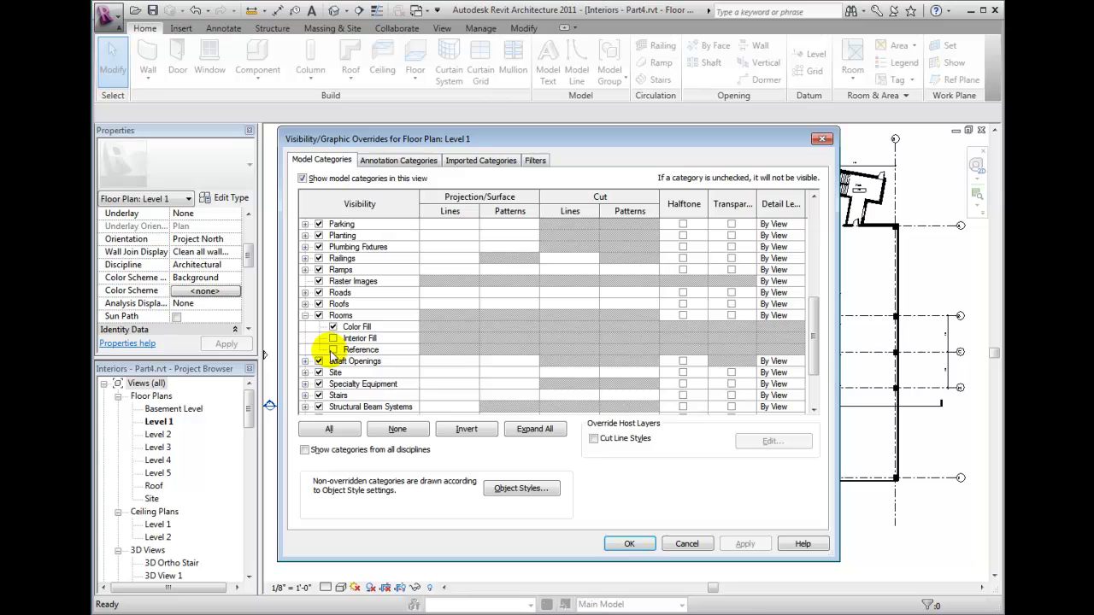
click(332, 350)
click(333, 338)
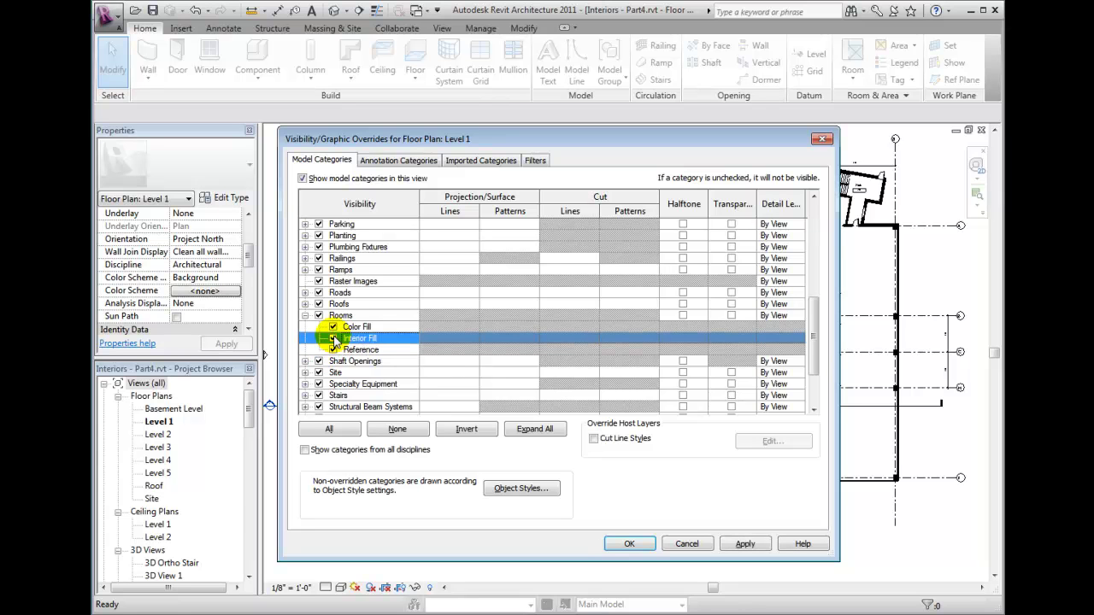
click(641, 551)
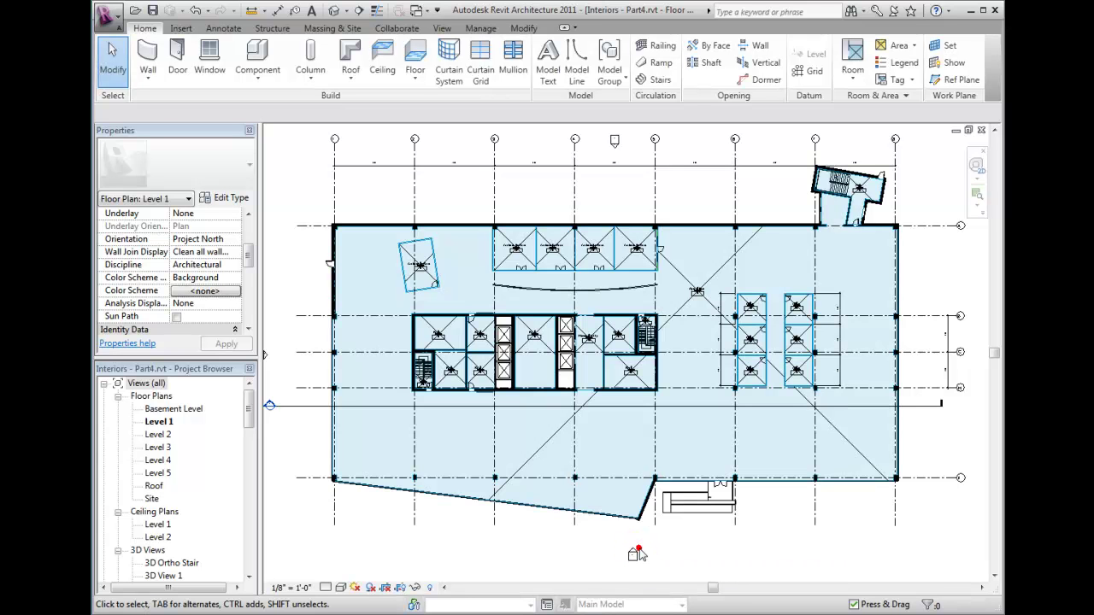
With chaining off, draw a vertical room separation line about 41'-5" long from the core's southeast corner to the exterior wall on grid 5.
click(852, 79)
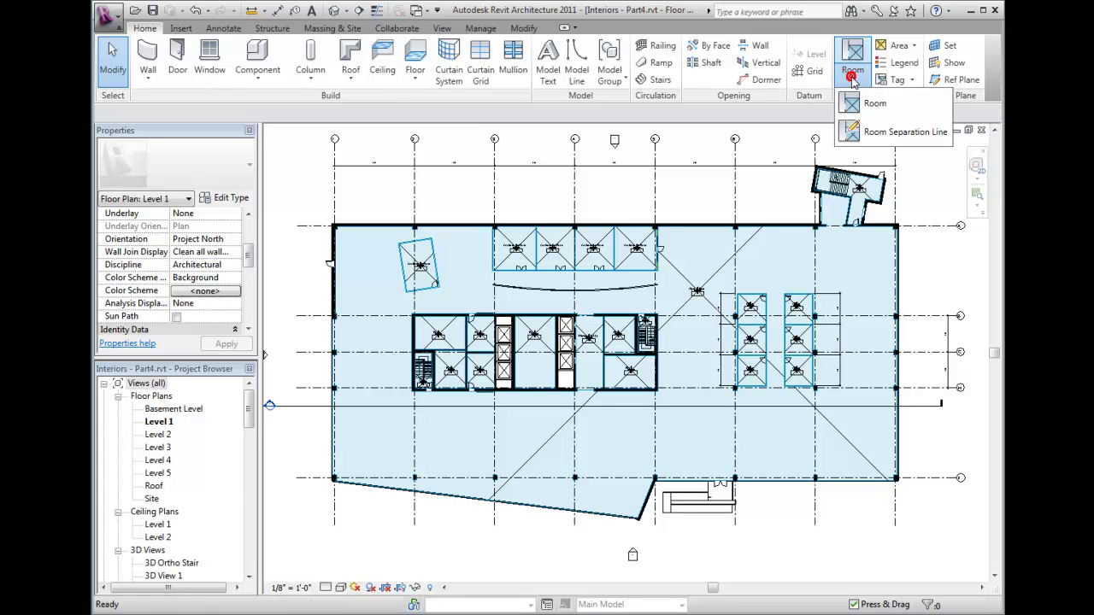
click(857, 132)
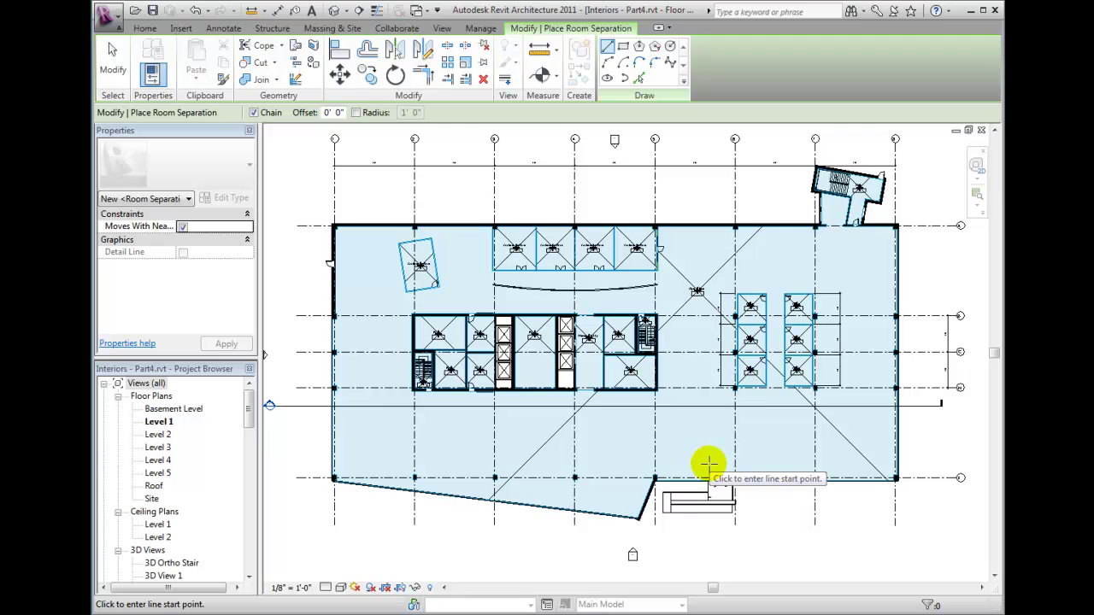
scroll(698, 444, up, 2)
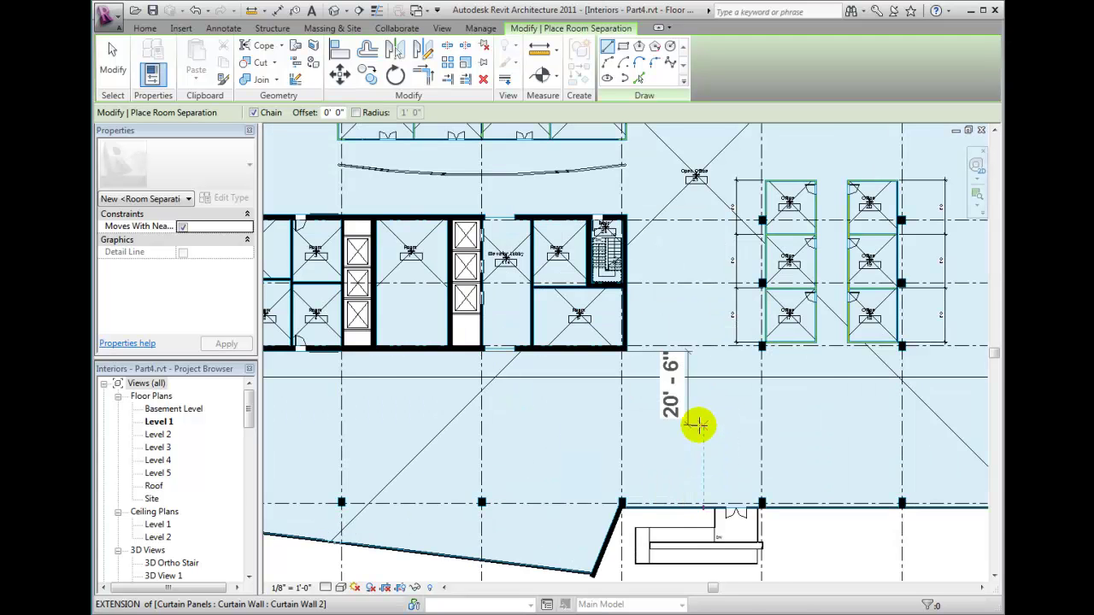
middle_drag(698, 425, 622, 440)
click(254, 112)
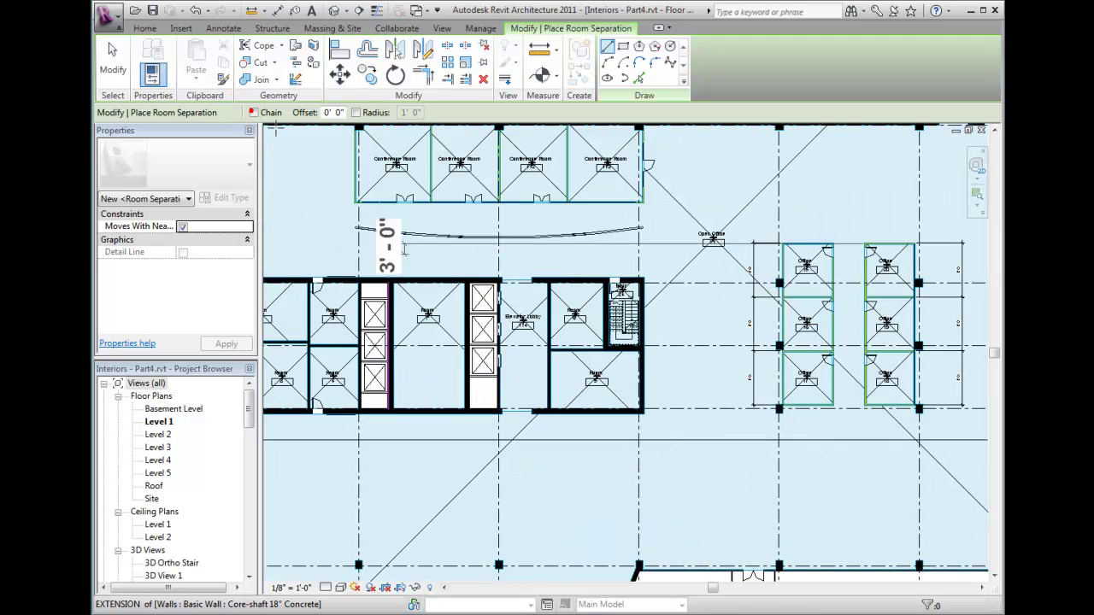
click(637, 416)
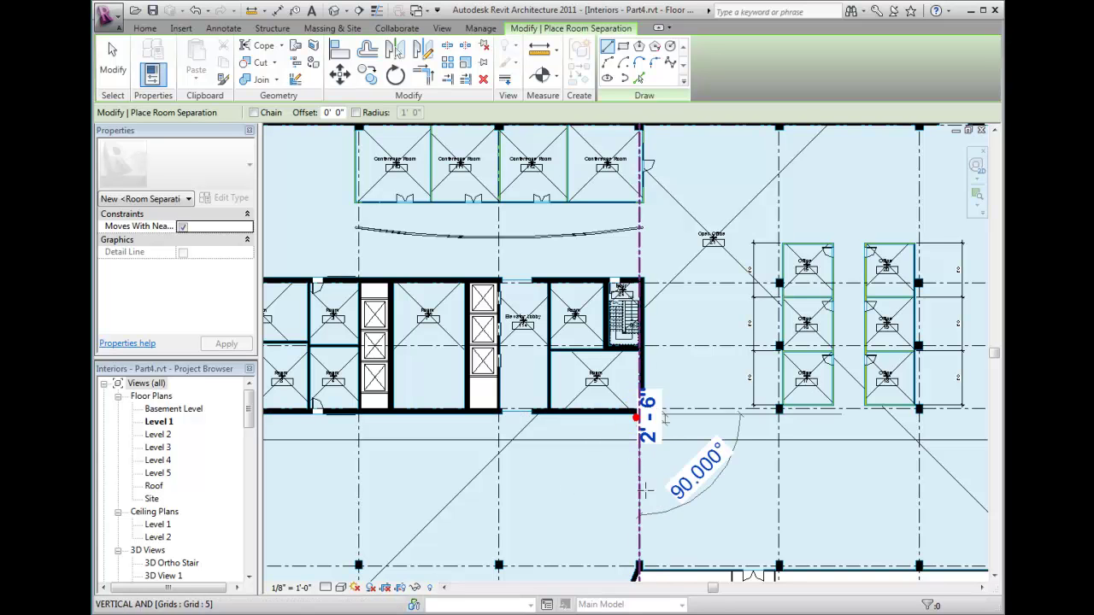
click(637, 564)
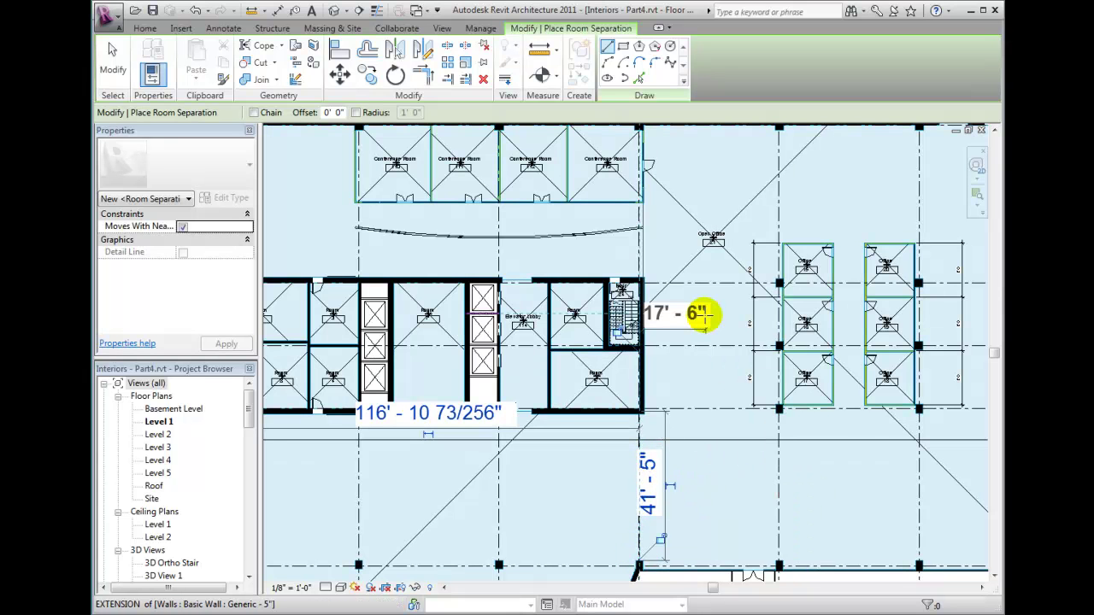
Draw a room separation line from the core's northeast corner beside the stair to the southeast corner of Conference Room 113.
middle_drag(701, 314, 708, 373)
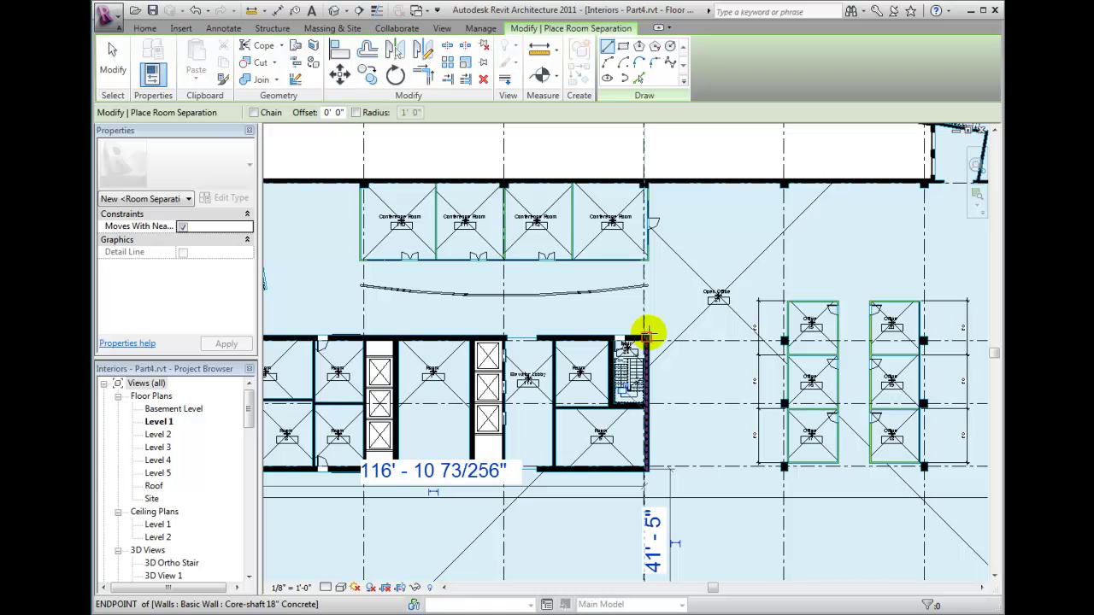
click(647, 333)
scroll(651, 335, up, 5)
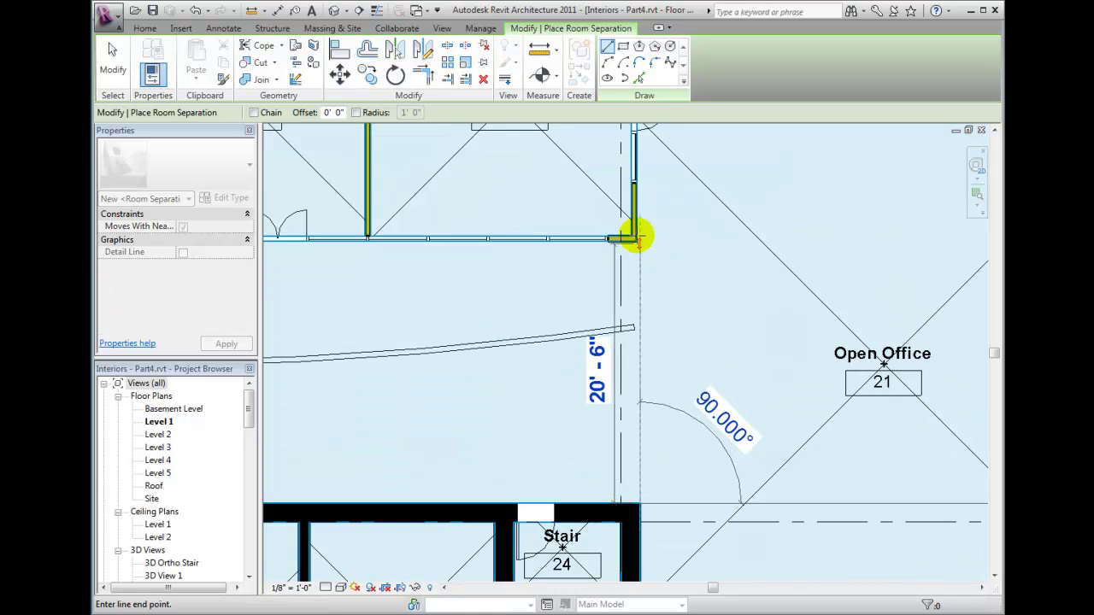
scroll(631, 241, up, 2)
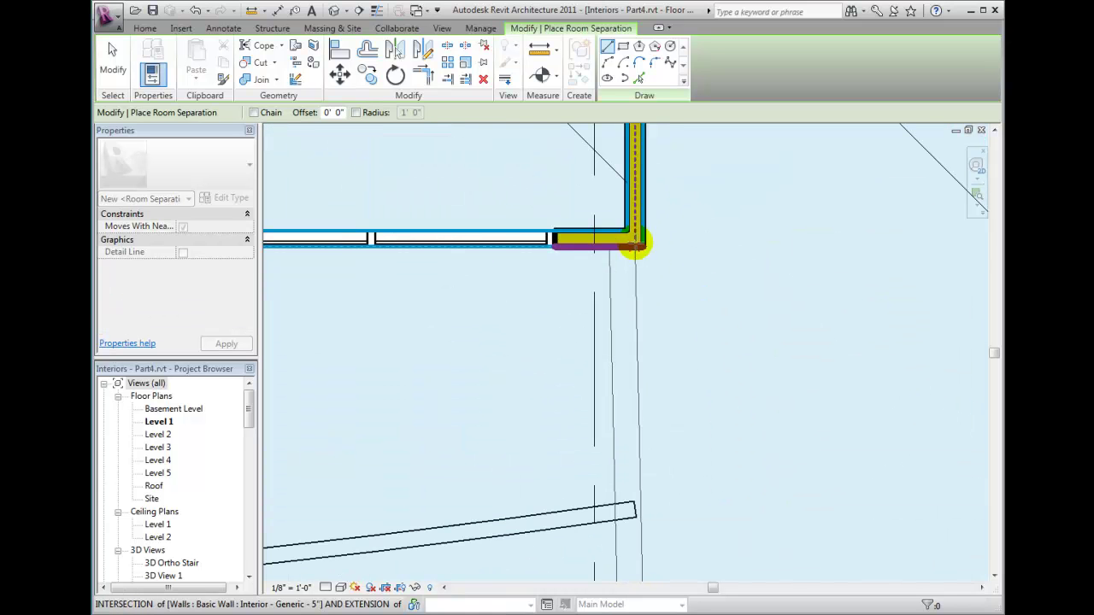
click(634, 245)
scroll(634, 244, down, 5)
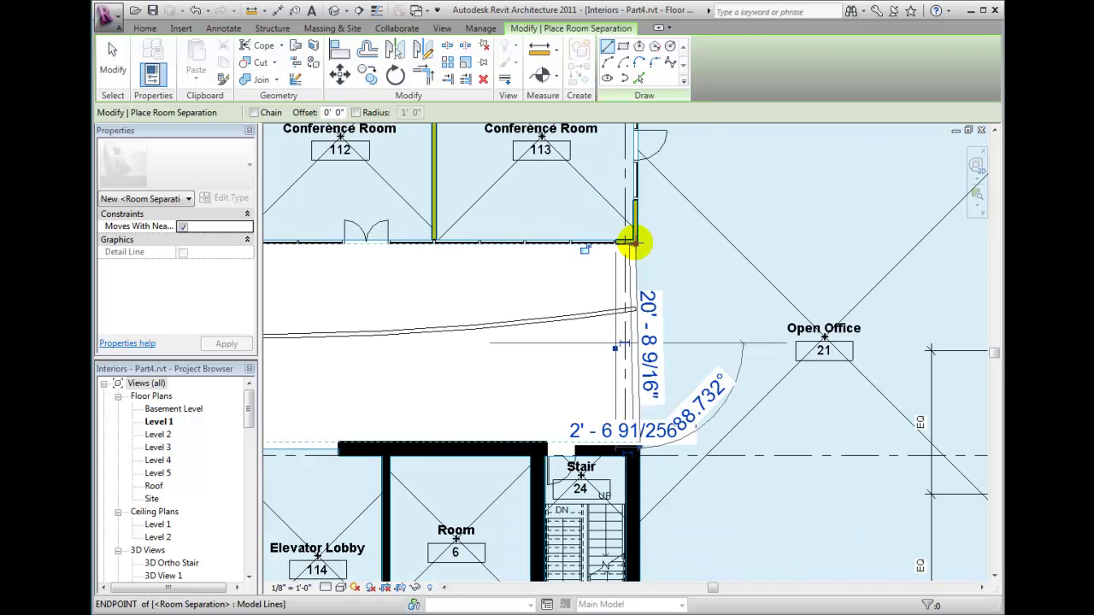
scroll(633, 244, down, 2)
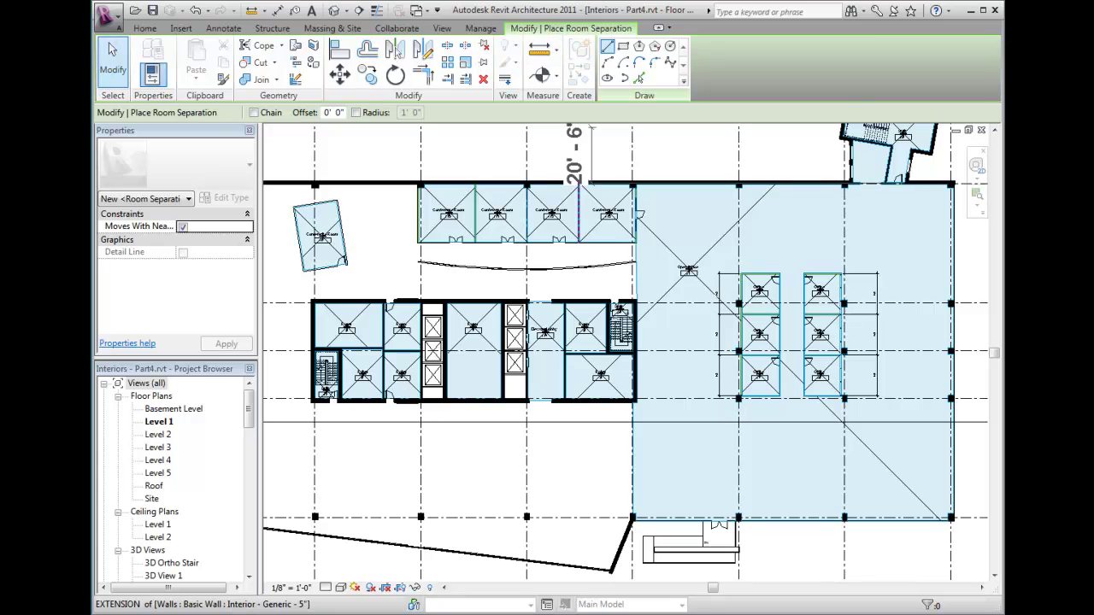
click(146, 29)
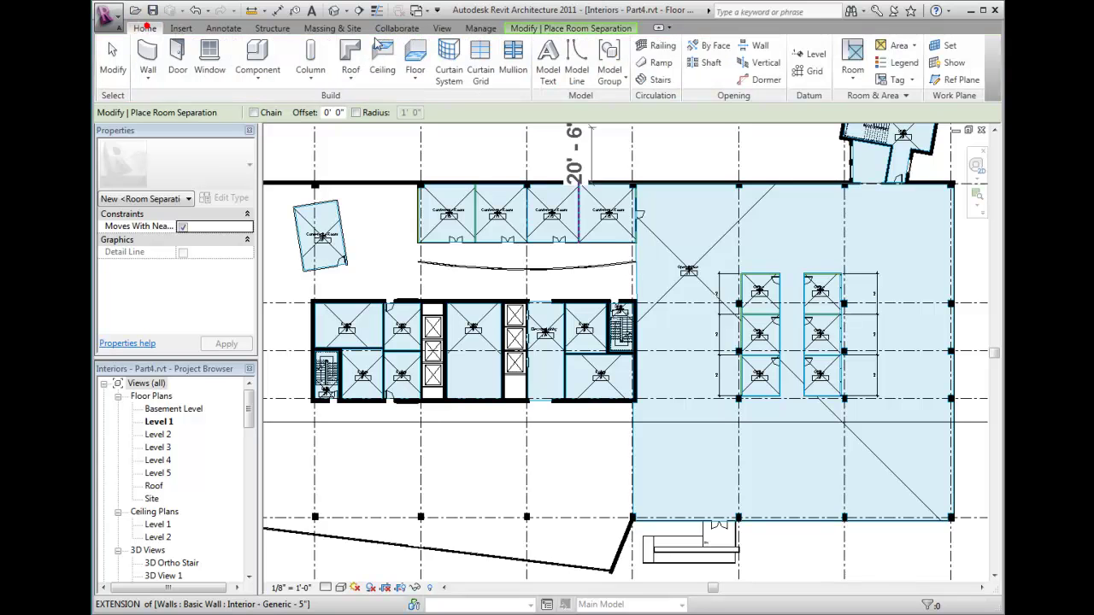
click(855, 53)
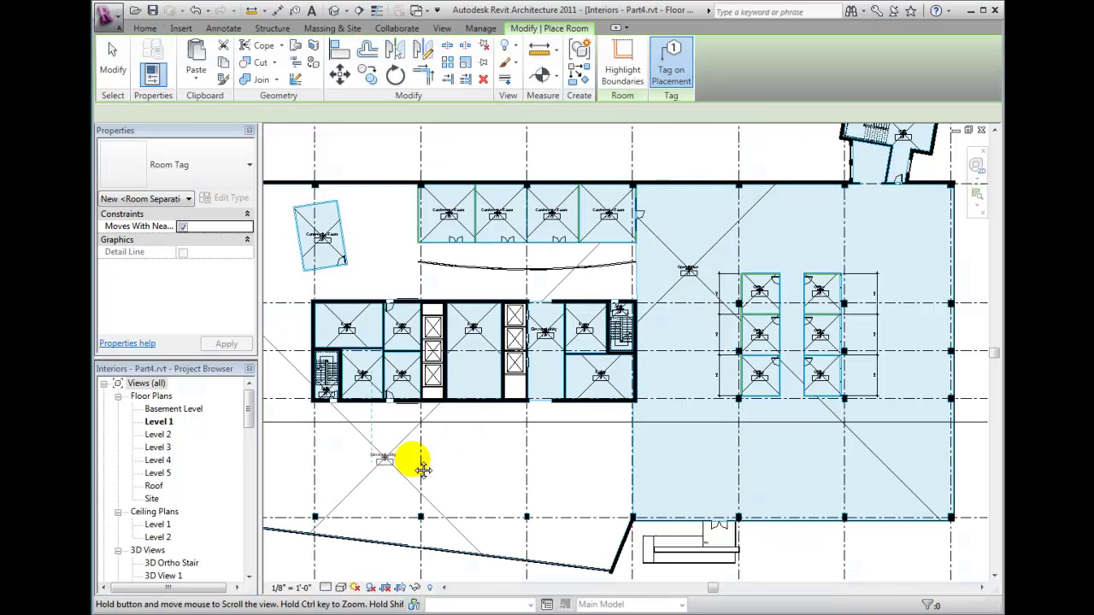
middle_drag(421, 468, 526, 479)
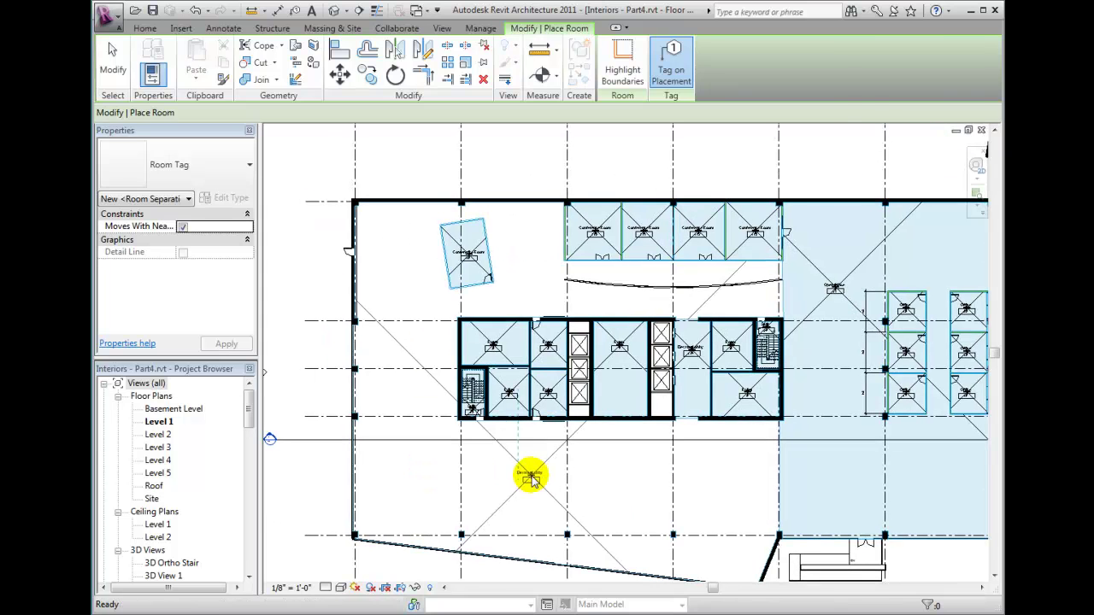
key(Escape)
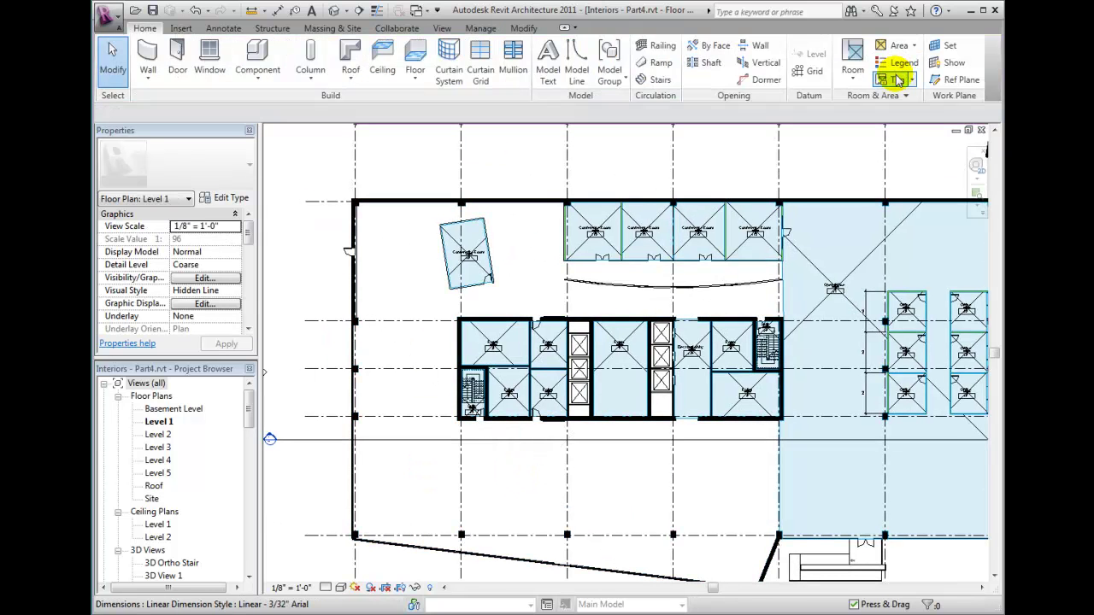
Draw a room separation line from the southwest corner of the rotated Conference Room 10 to the core's northwest corner.
click(863, 77)
click(859, 137)
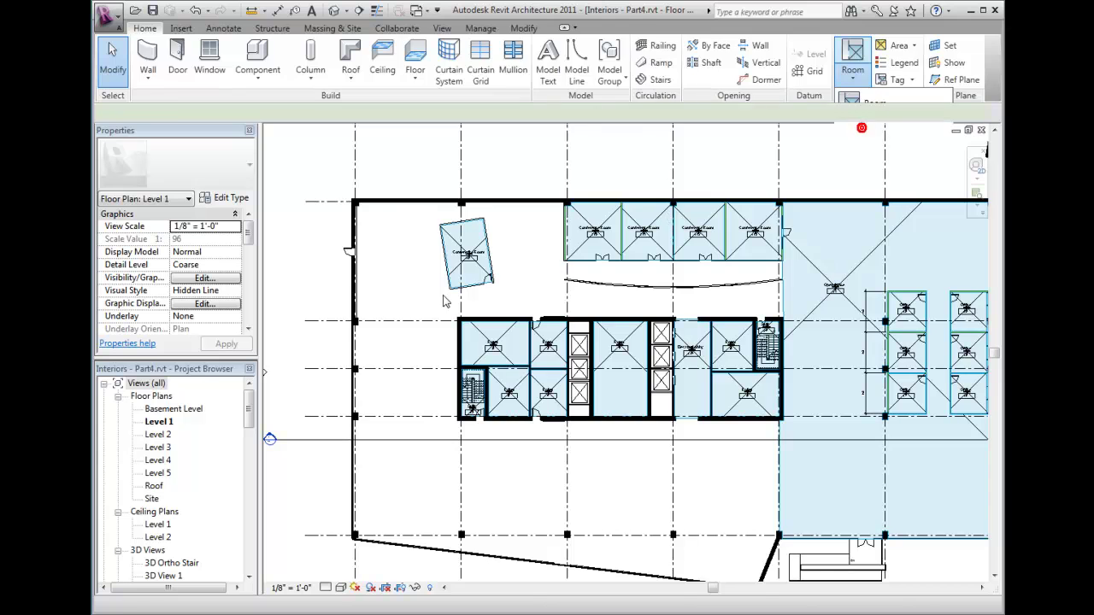
scroll(446, 301, up, 5)
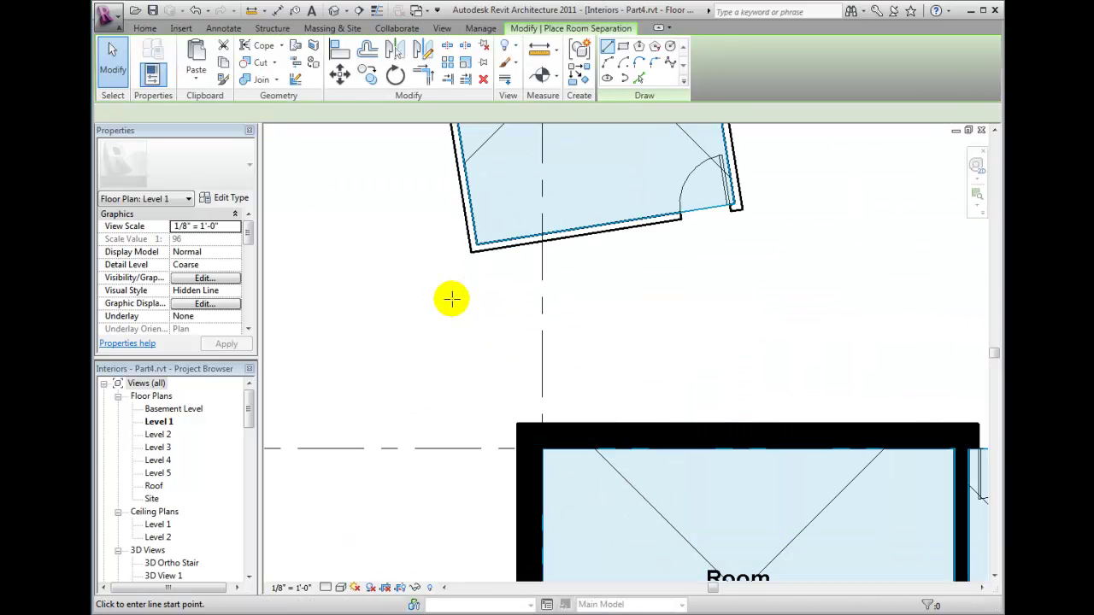
click(471, 248)
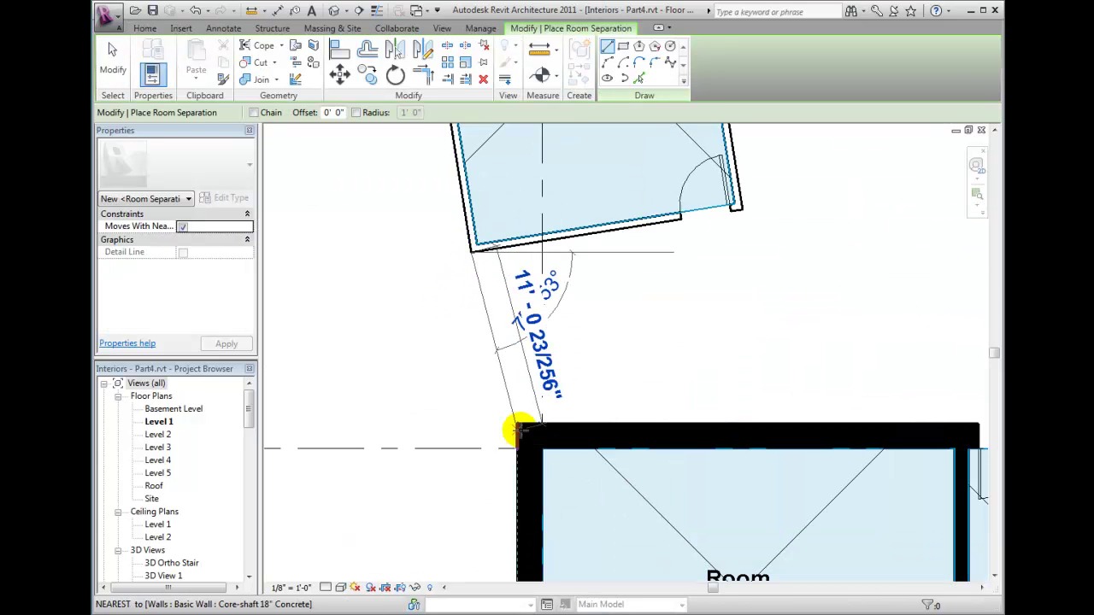
click(516, 423)
scroll(450, 340, down, 4)
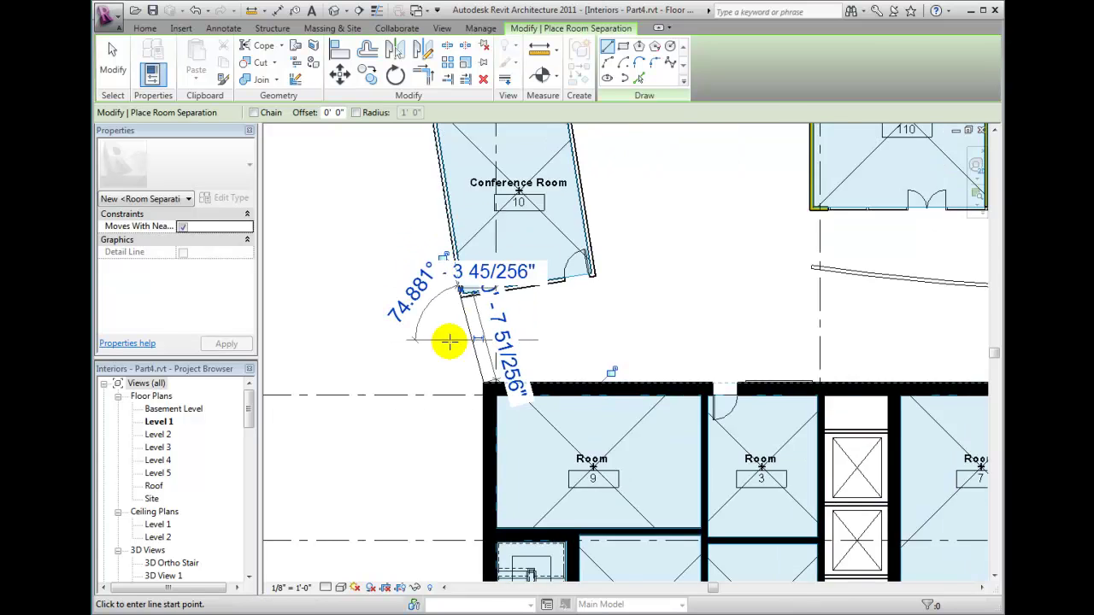
scroll(450, 340, down, 2)
click(142, 28)
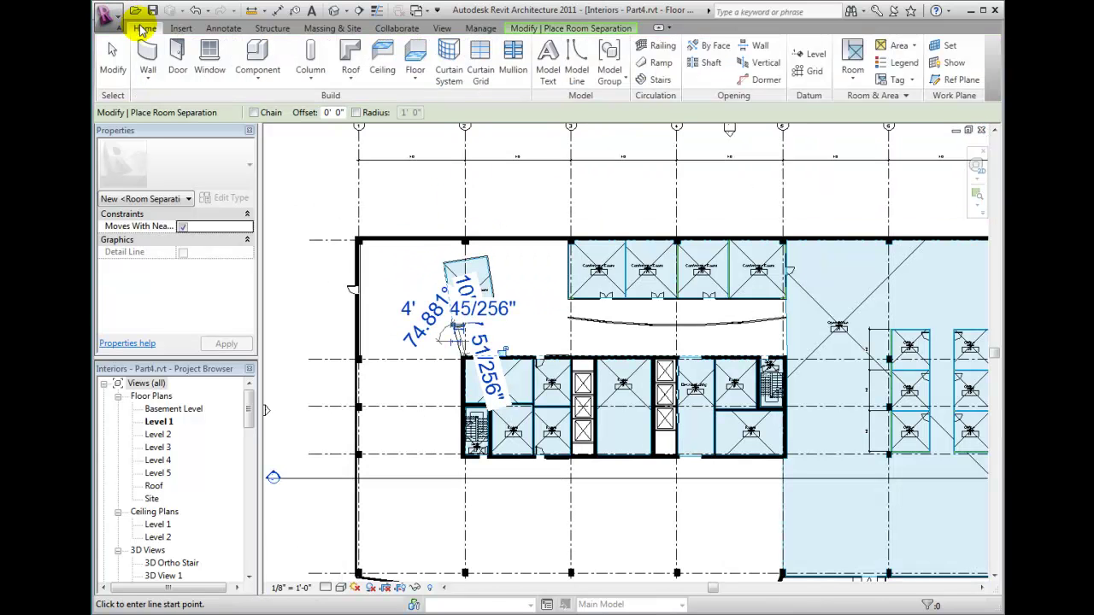
click(853, 68)
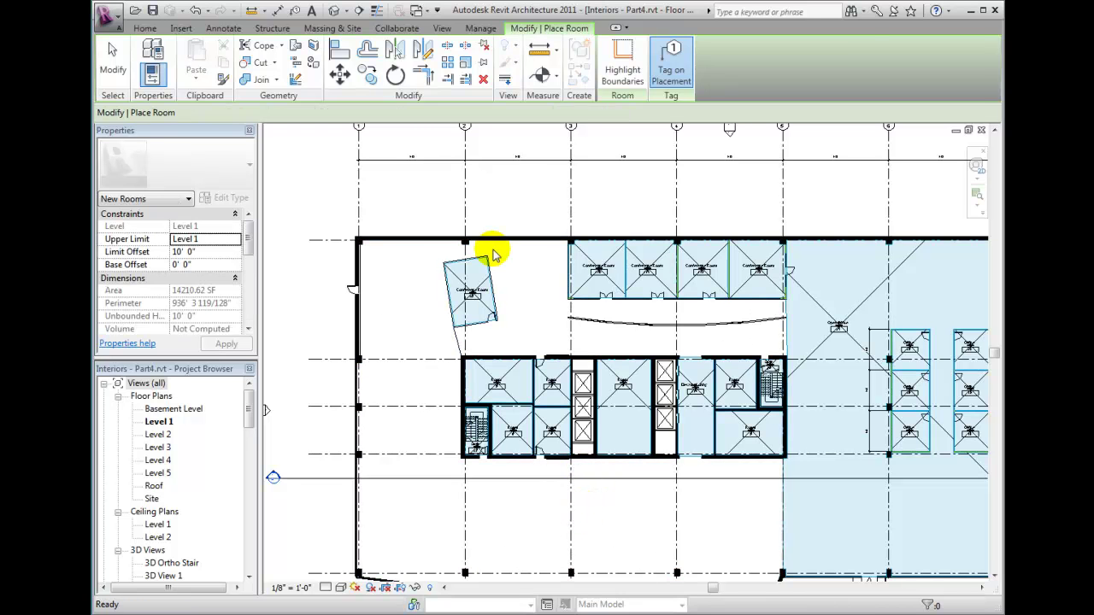
key(Escape)
key(Escape)
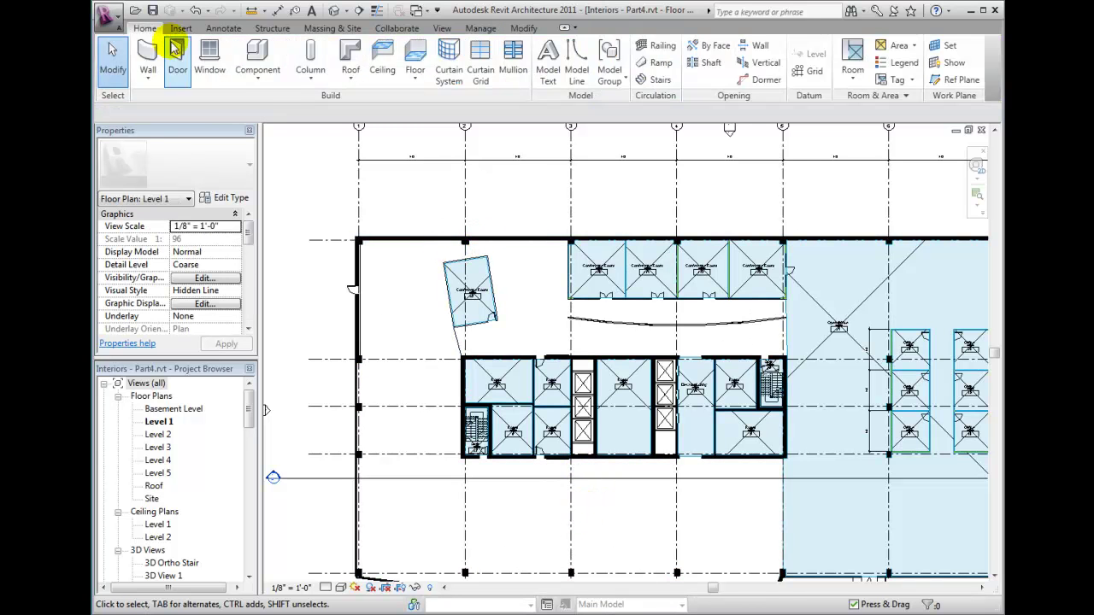
Draw a vertical room separation line about 8'-4" long from Conference Room 10's northwest corner to the north exterior wall.
click(853, 73)
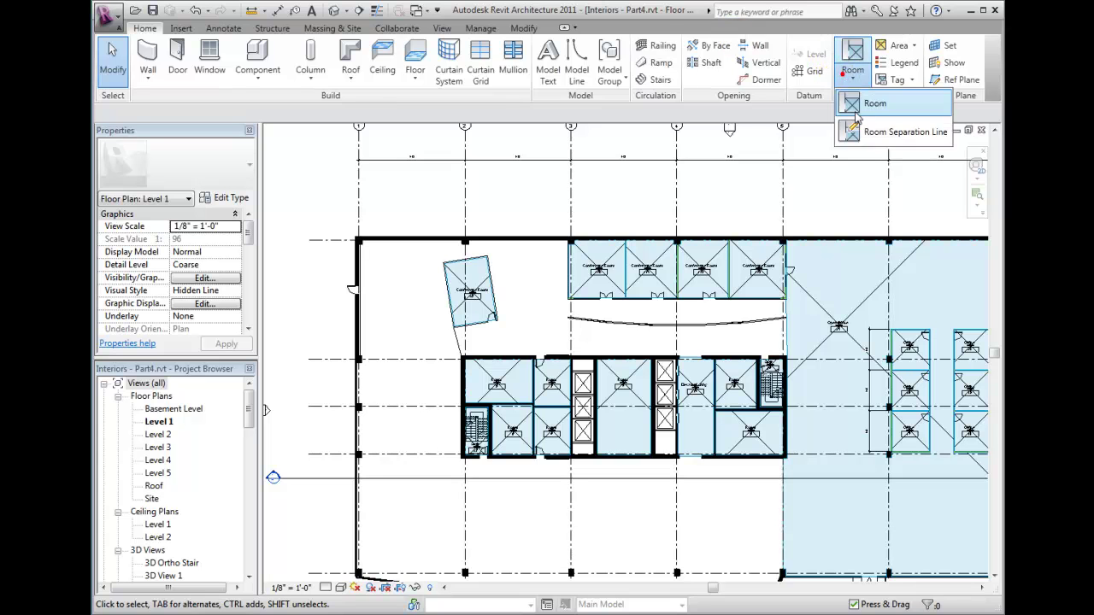
click(857, 109)
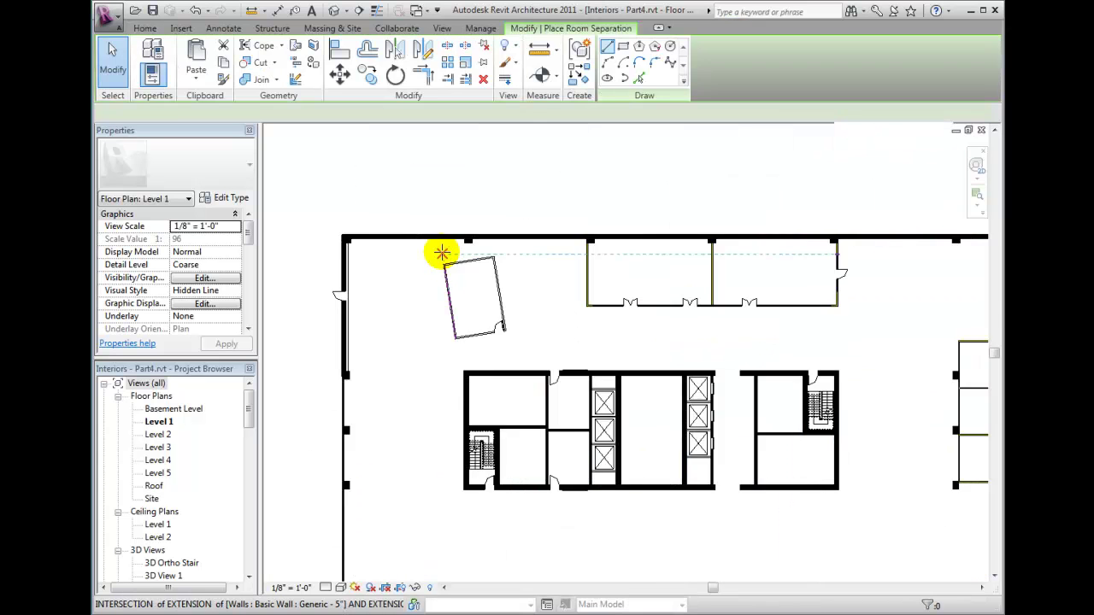
scroll(441, 250, up, 4)
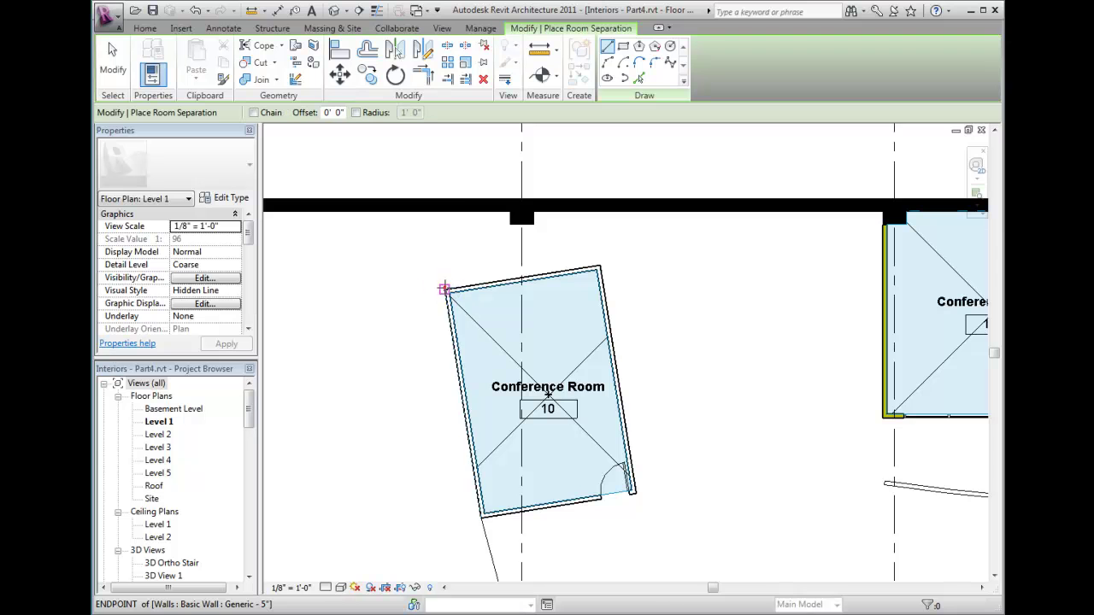
click(443, 288)
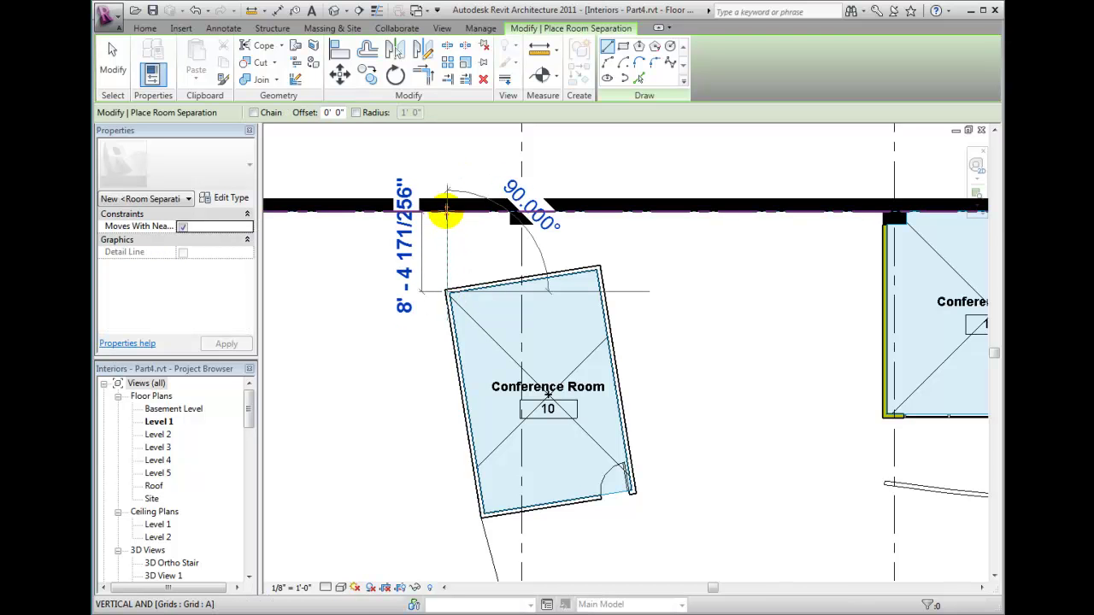
scroll(446, 219, down, 4)
scroll(441, 215, down, 4)
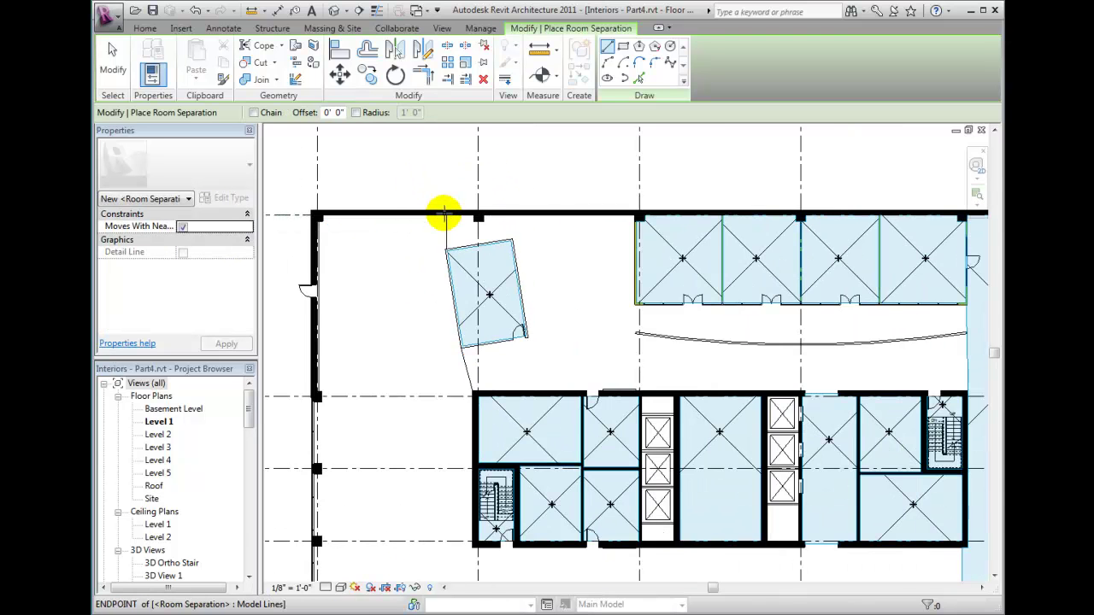
Place a tagged room named Meeting Area in the enclosed space between the core and the north conference rooms.
click(145, 28)
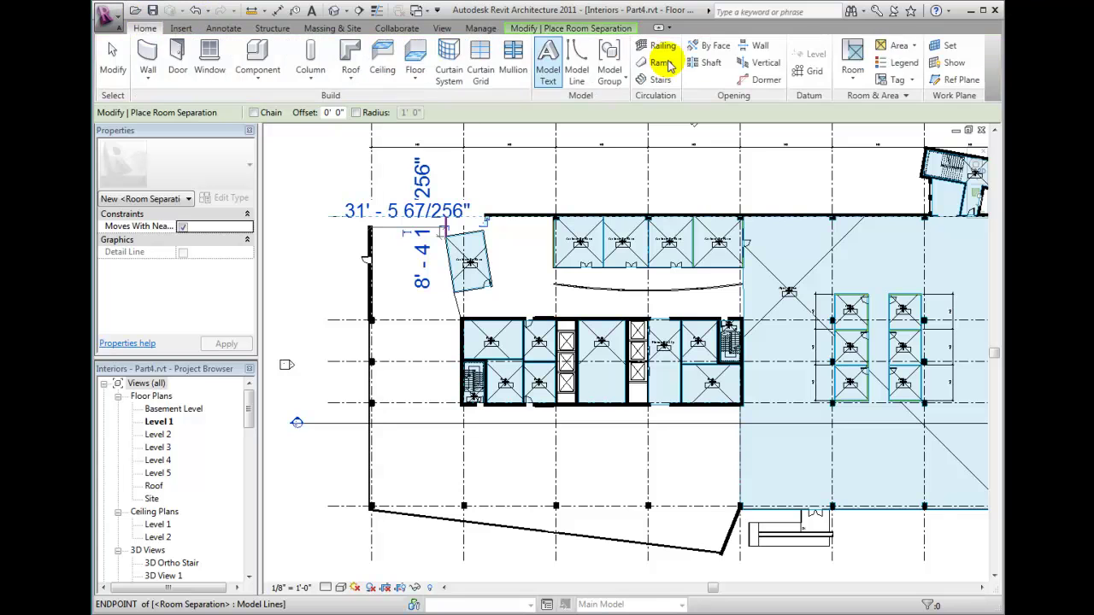
click(853, 54)
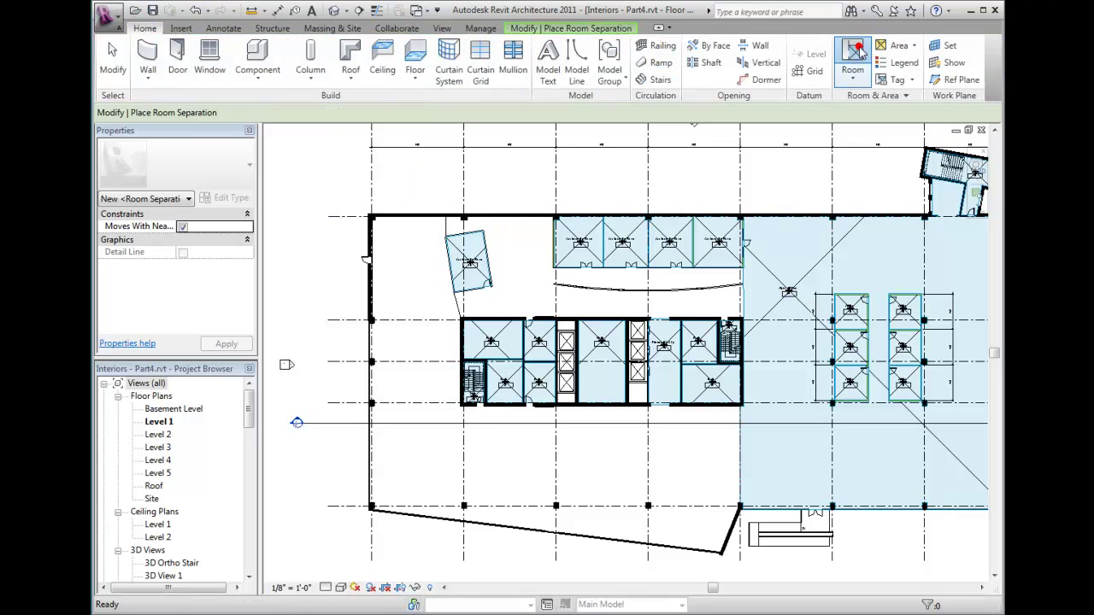
click(523, 268)
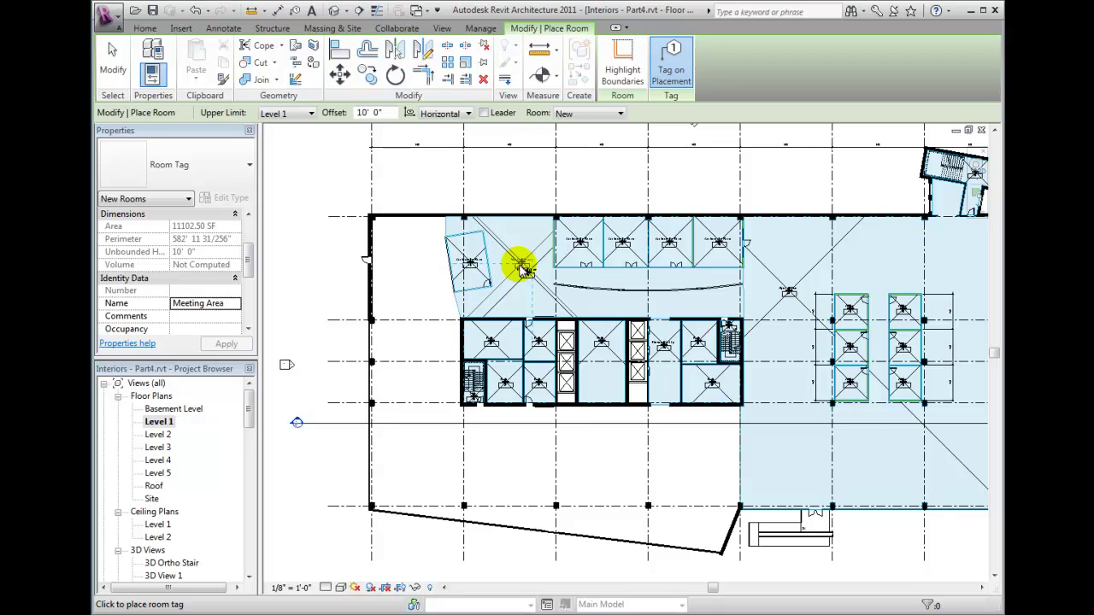
Place a tagged room named Design Studio in the open area southwest of the core and finish placing rooms.
click(226, 305)
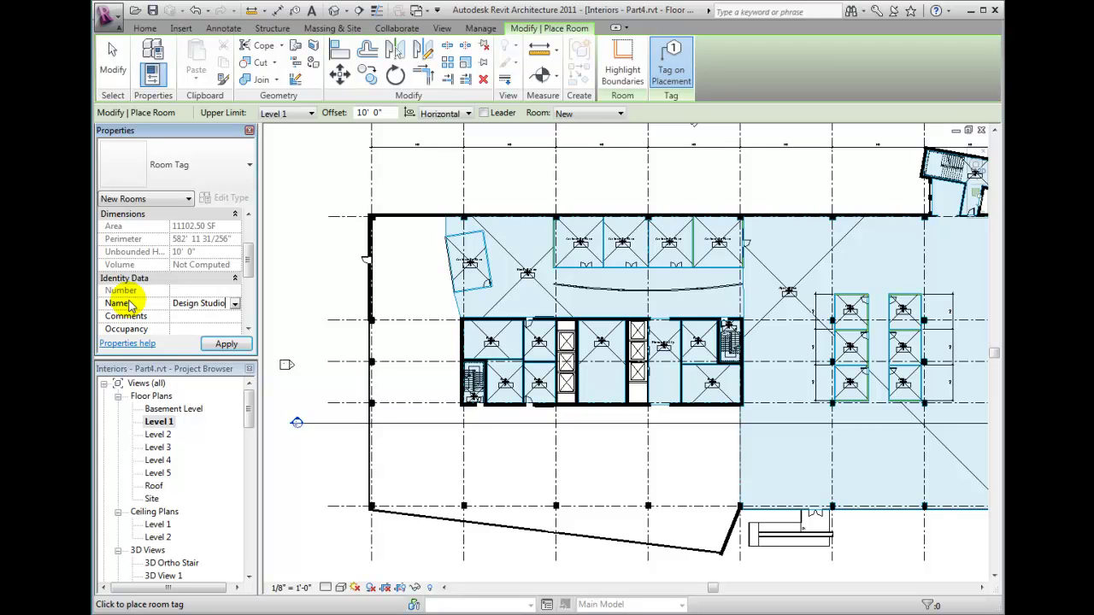
click(418, 459)
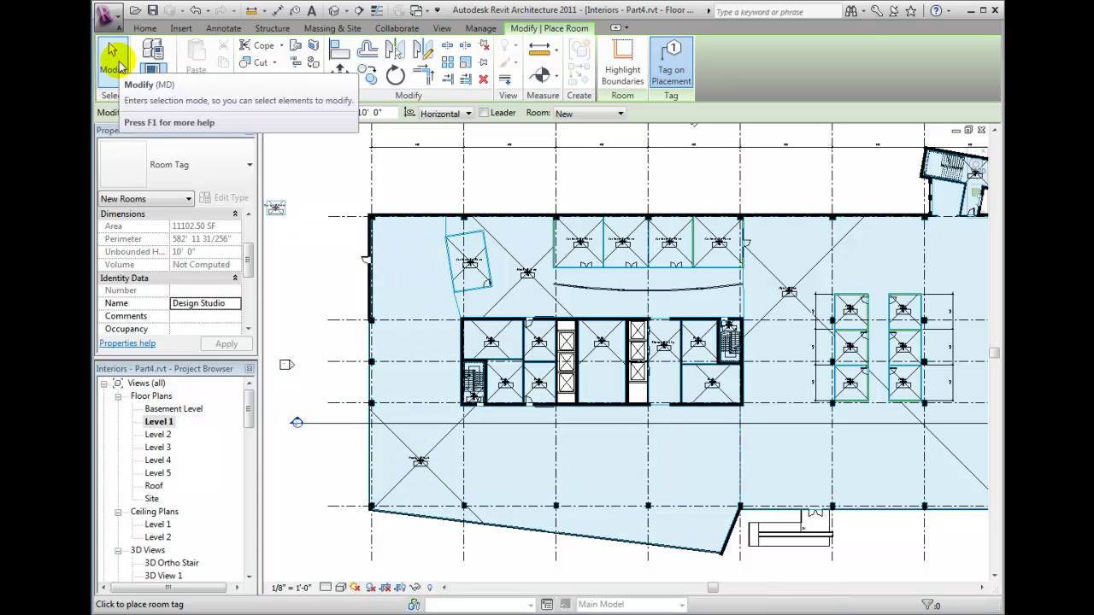
click(112, 53)
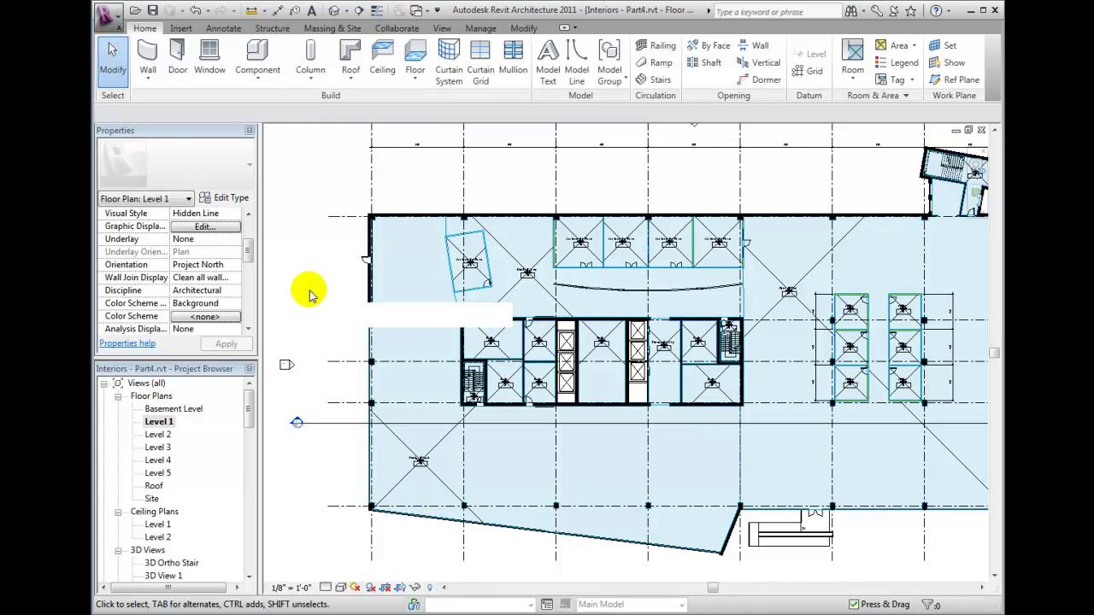
scroll(309, 293, down, 2)
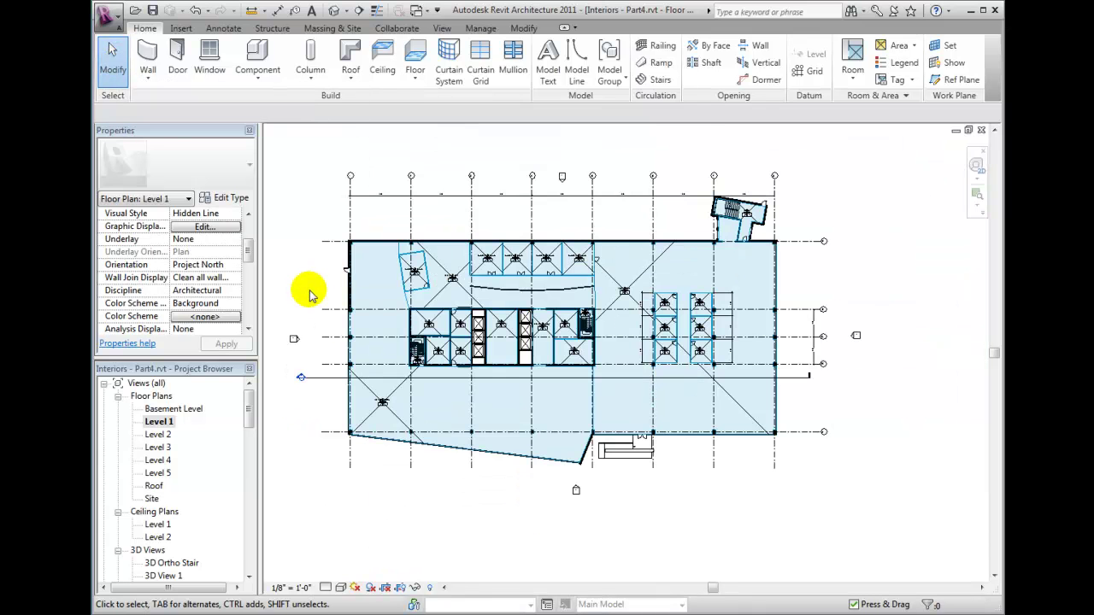
Duplicate the Level 1 floor plan view with detailing and rename the copy Working Level 1.
right_click(165, 425)
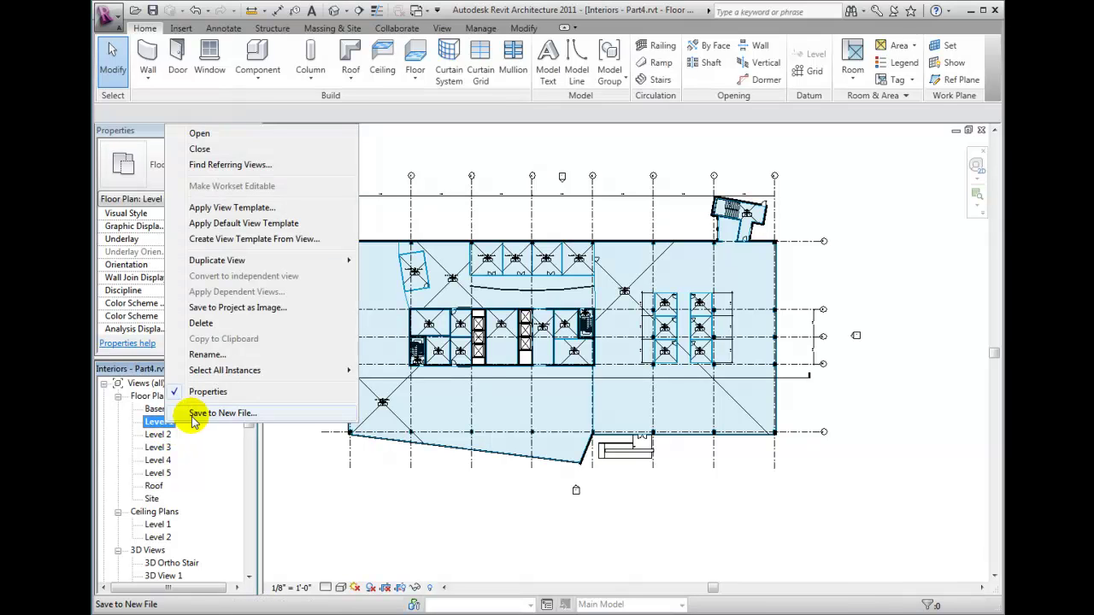
click(227, 259)
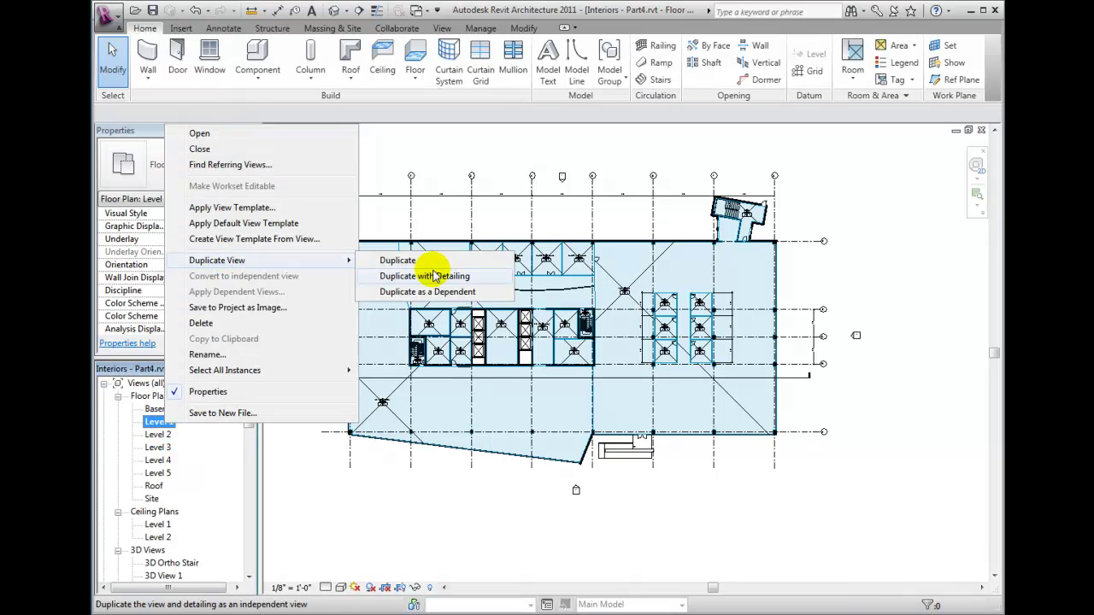
click(425, 276)
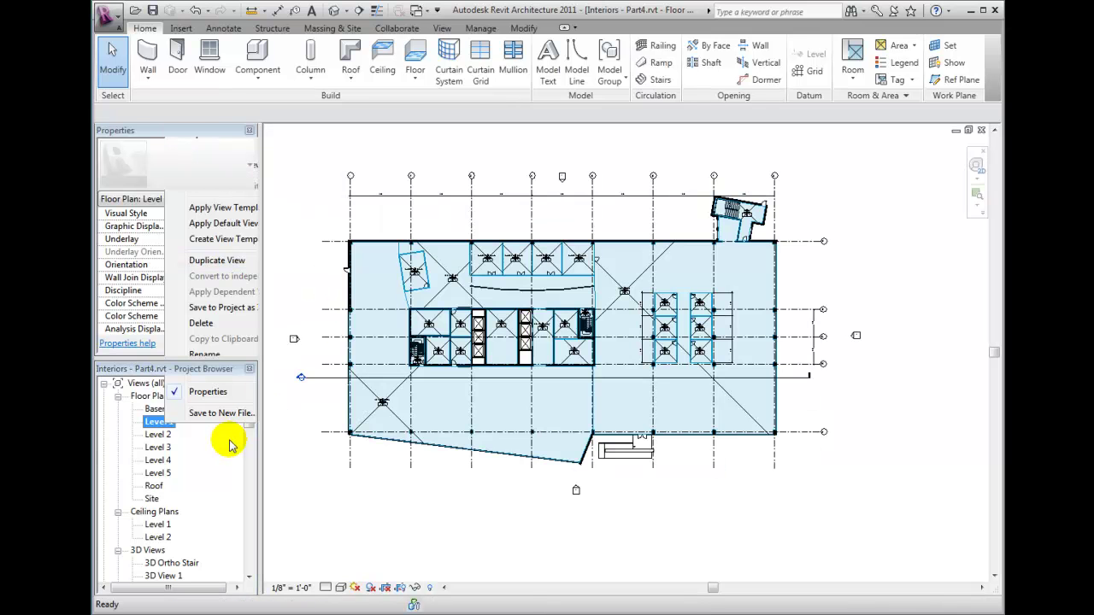
click(184, 422)
right_click(184, 423)
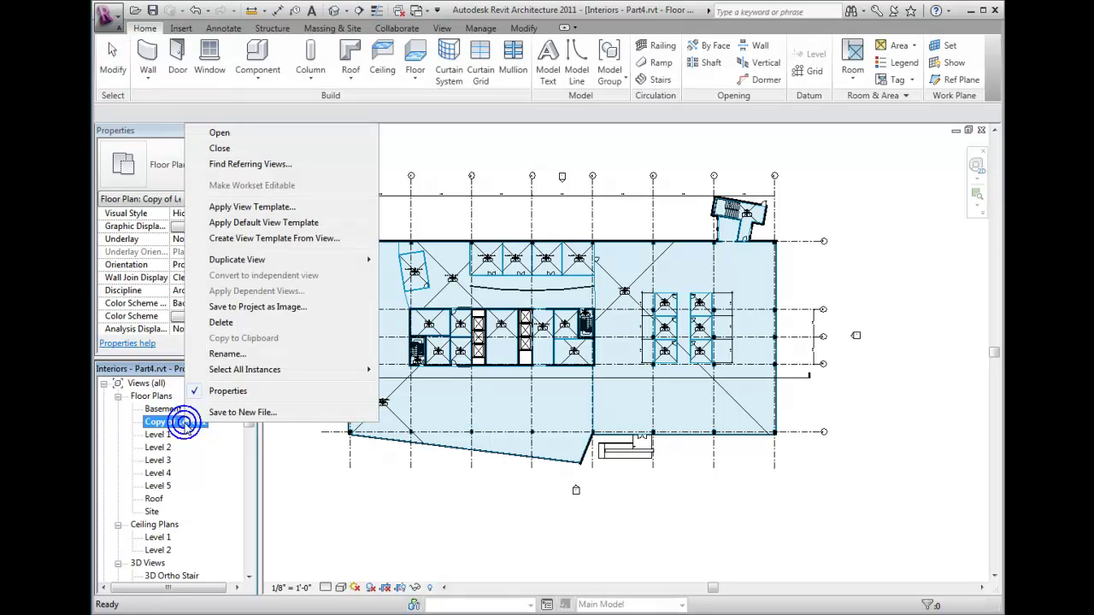
click(224, 354)
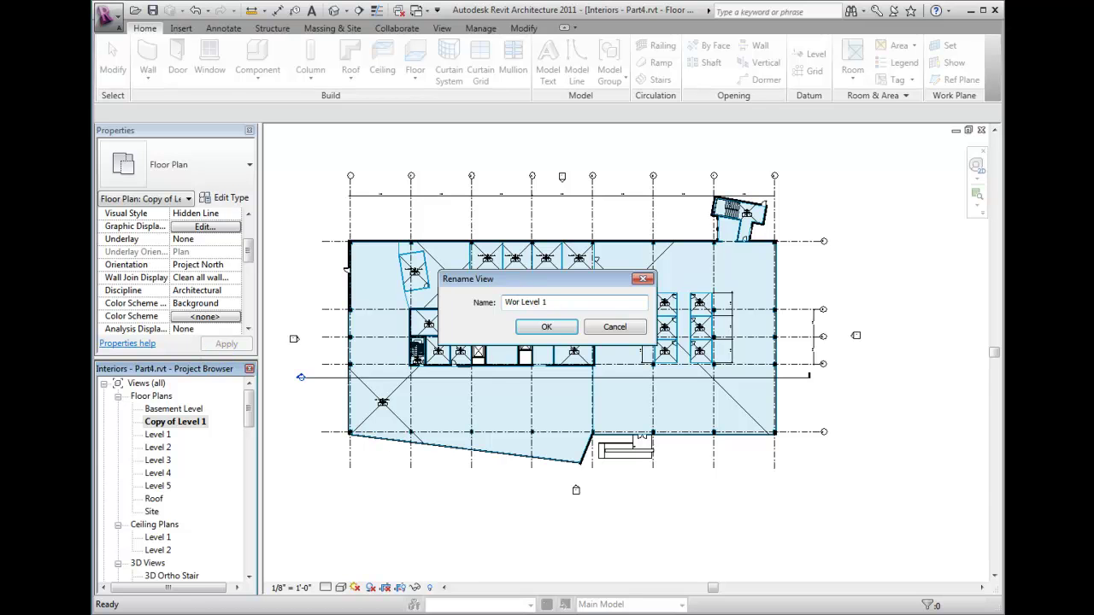
key(Return)
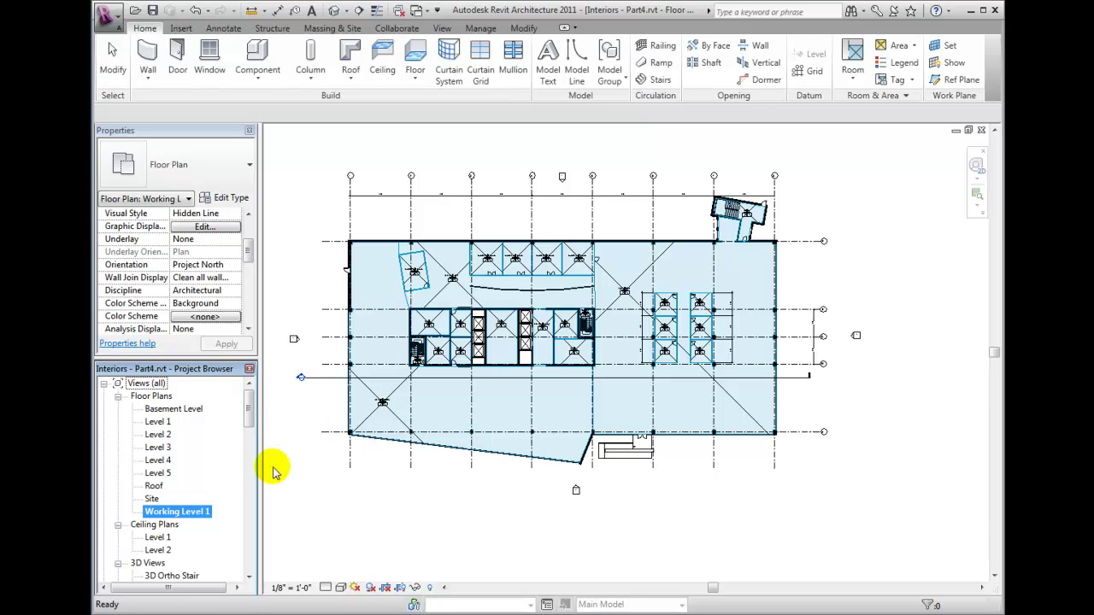
Reopen the original Level 1 floor plan and hide the whole room separation line category in that view.
double_click(158, 422)
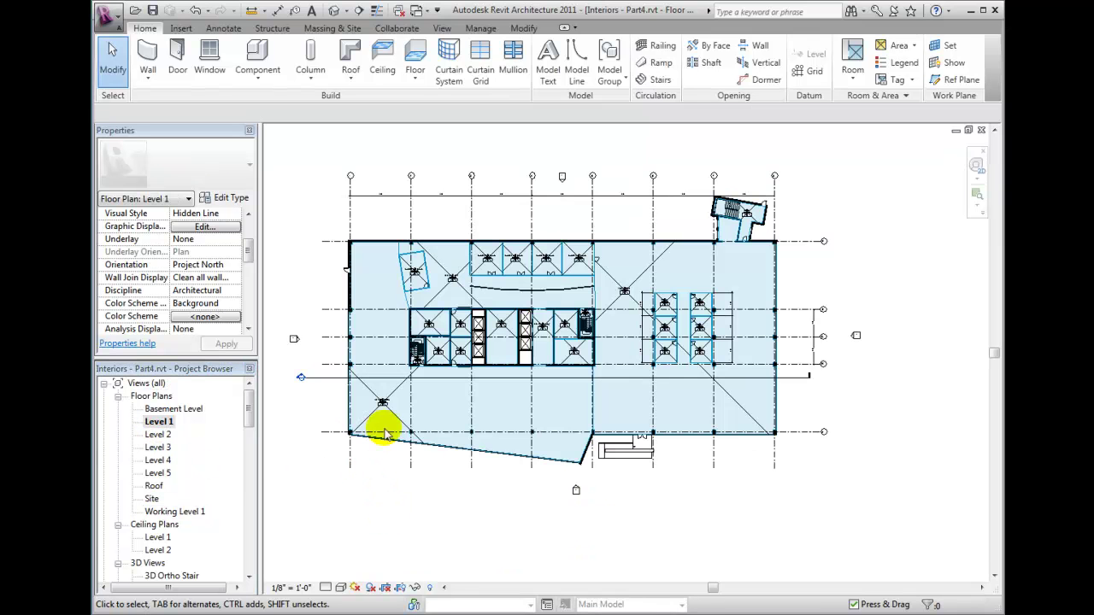
click(398, 247)
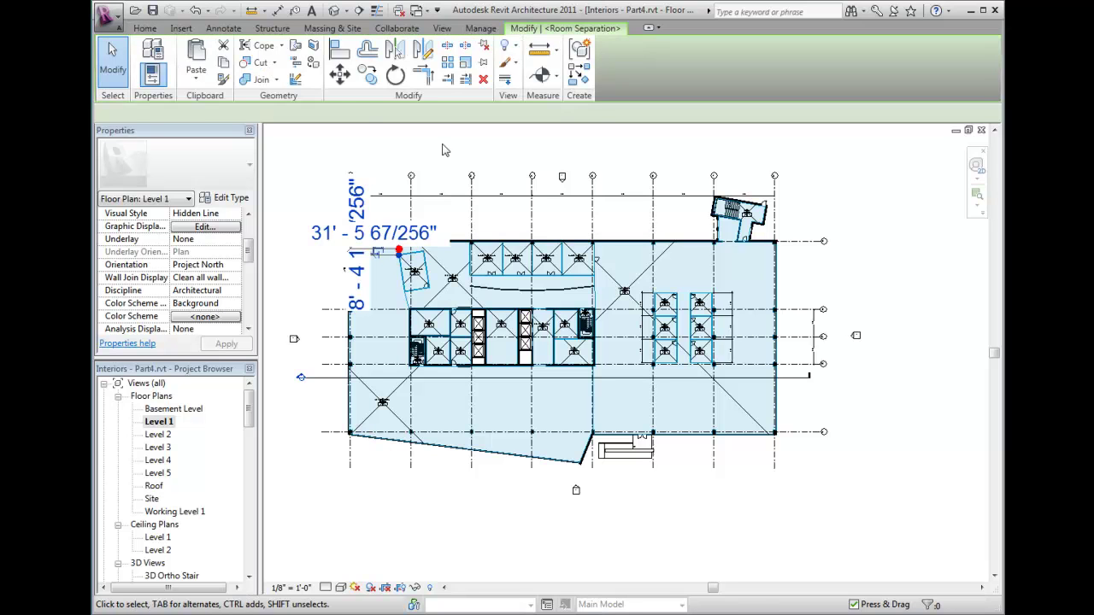
click(516, 55)
click(517, 94)
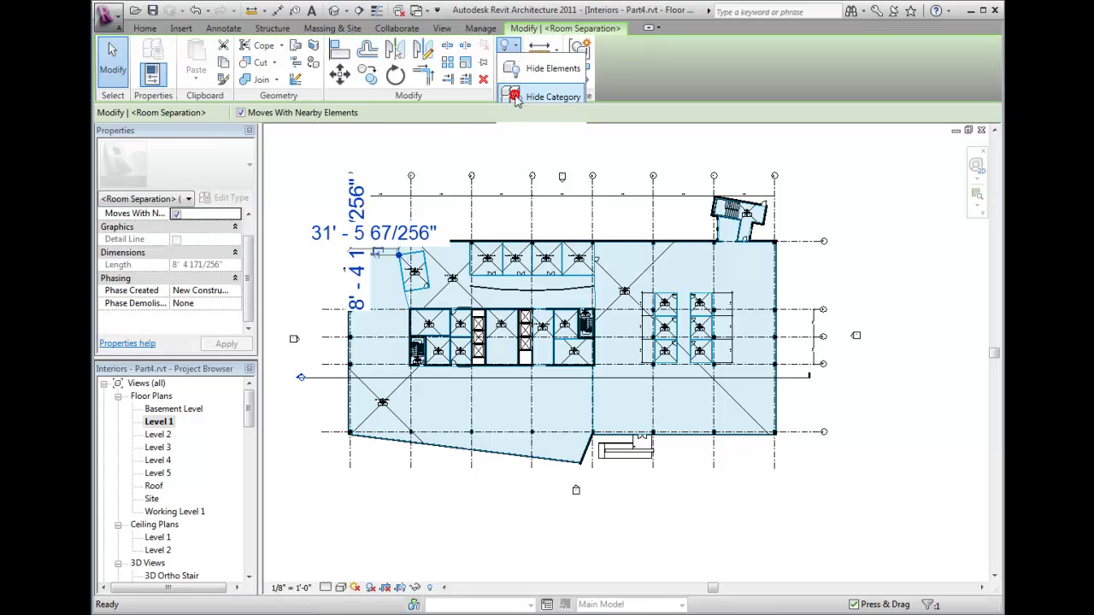